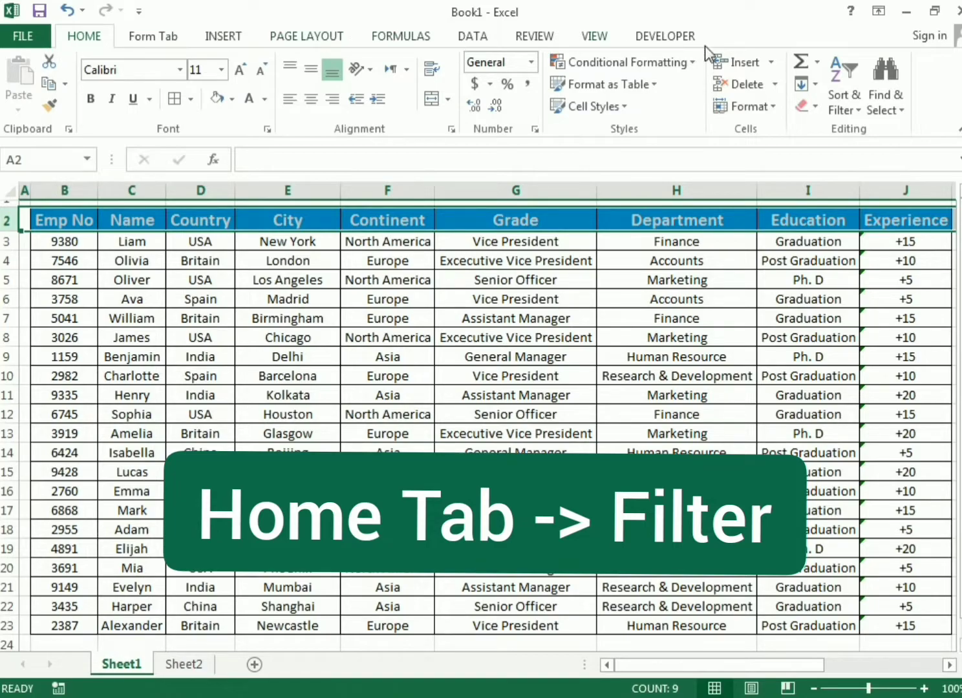
Turn on filtering for the employee table's header row
{"action": "left_click", "coordinate": [836, 114]}
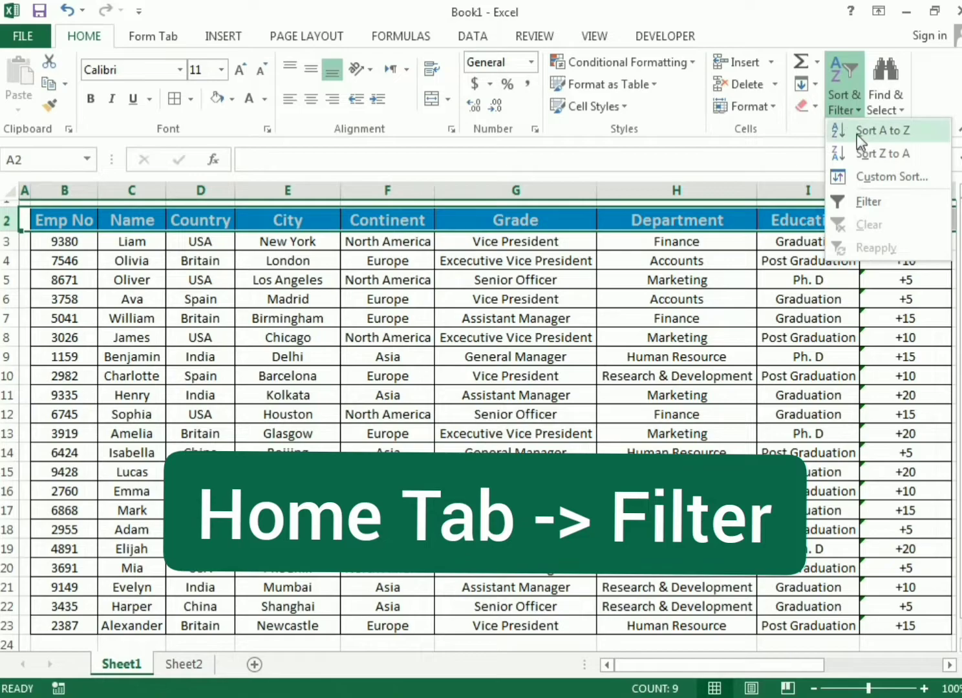
{"action": "left_click", "coordinate": [869, 202]}
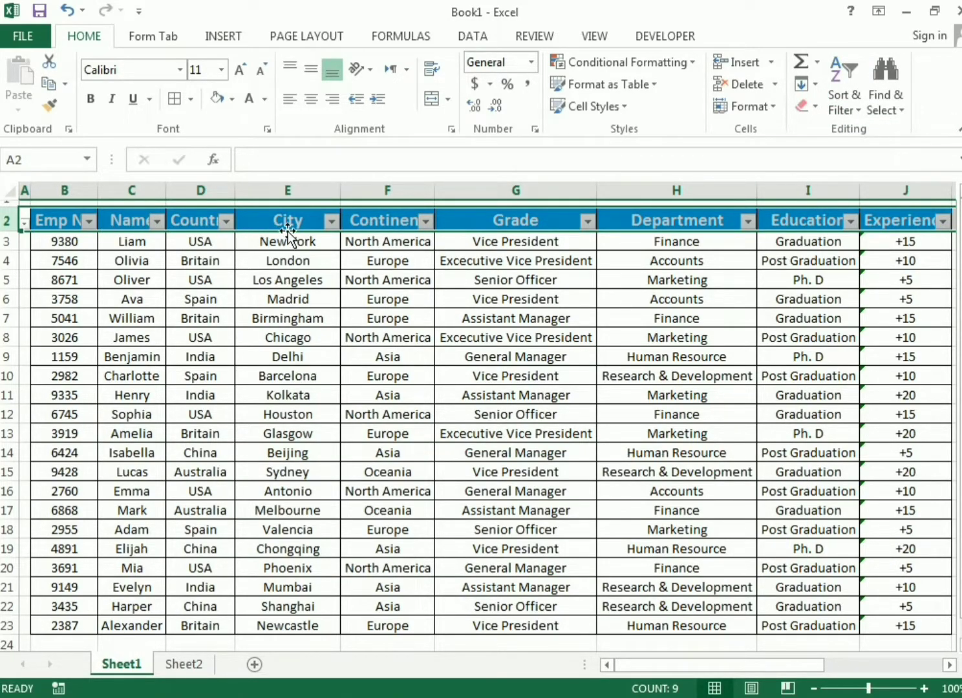
{"action": "left_click", "coordinate": [134, 261]}
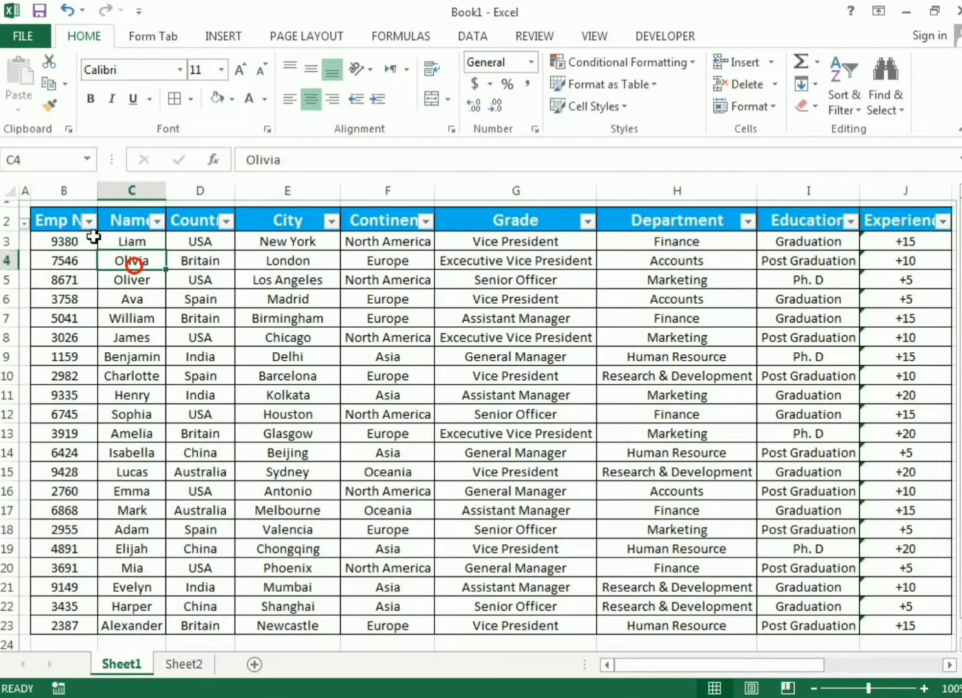
Filter the Country column to show only Australia
{"action": "left_click", "coordinate": [225, 222]}
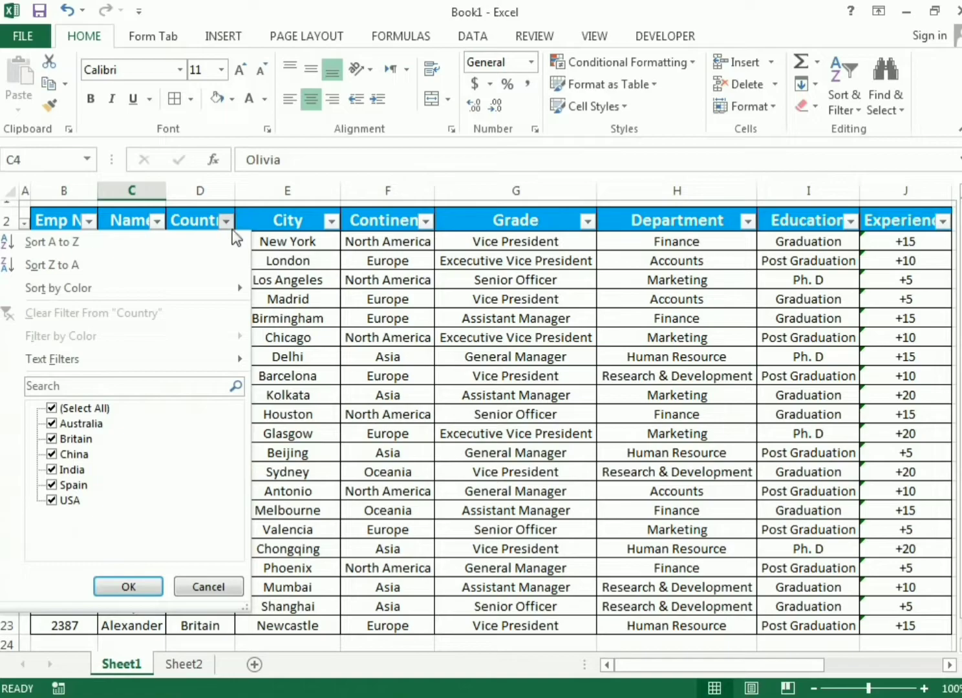
{"action": "left_click", "coordinate": [54, 410]}
{"action": "left_click", "coordinate": [57, 428]}
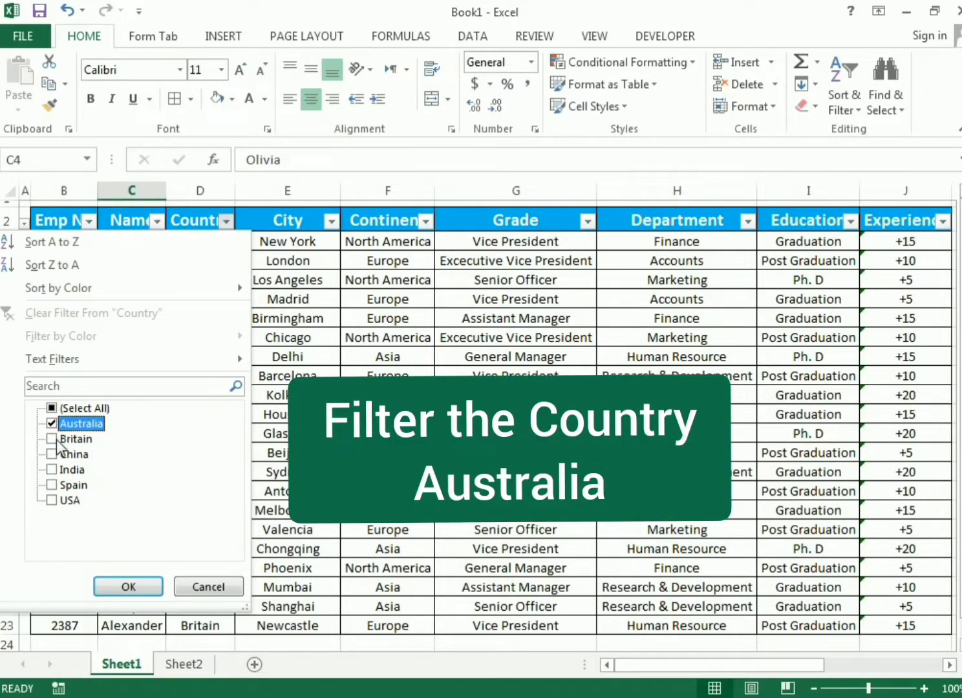
{"action": "left_click", "coordinate": [56, 440]}
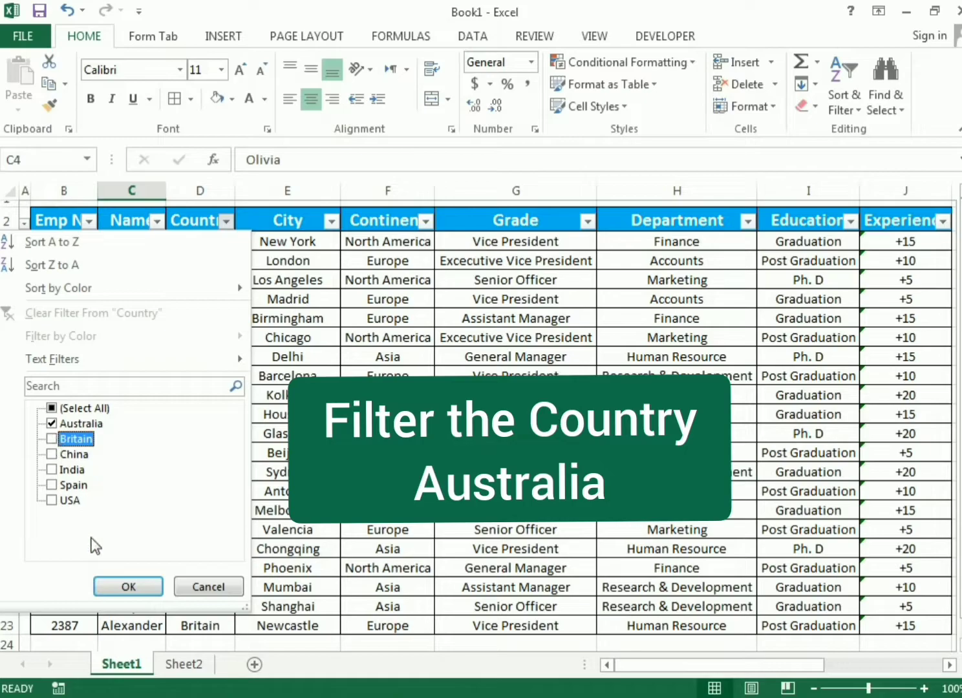
{"action": "left_click", "coordinate": [110, 590]}
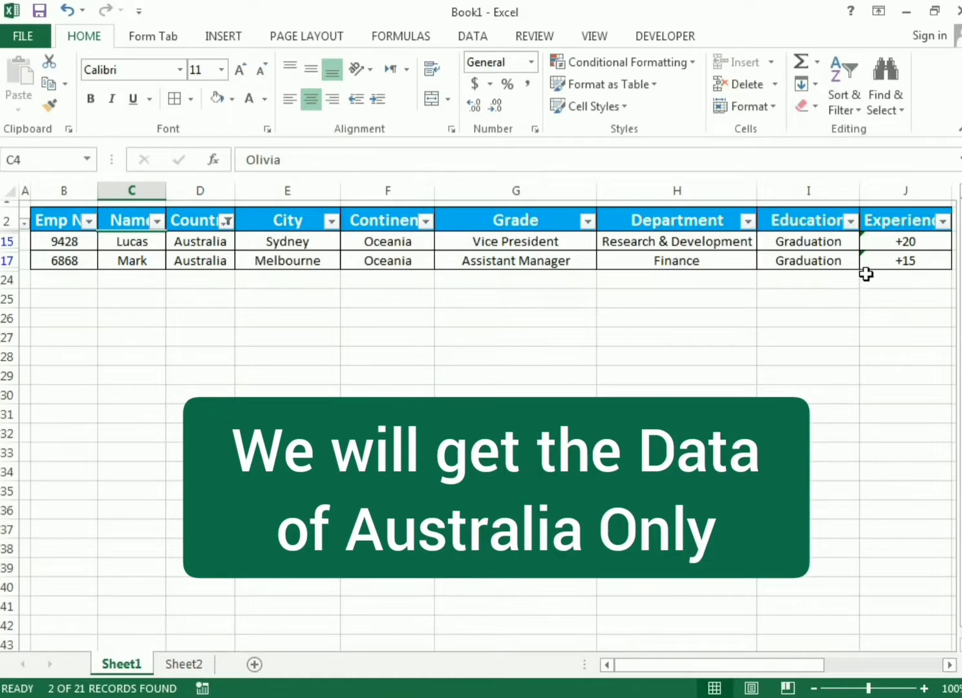
Change the Country filter from Australia to USA only
{"action": "left_click", "coordinate": [226, 221]}
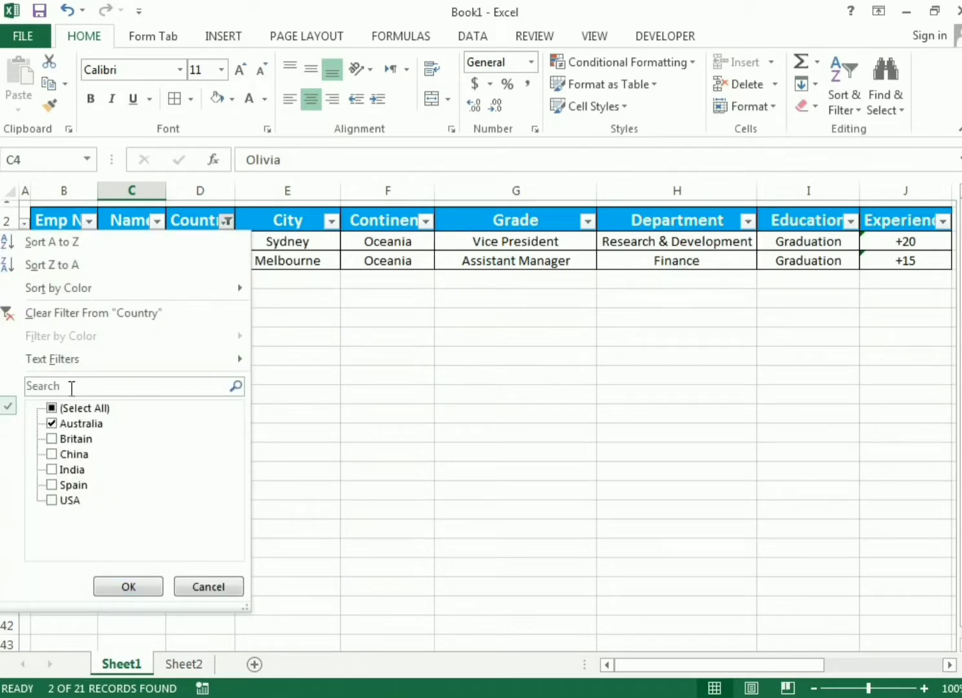
{"action": "left_click", "coordinate": [62, 428]}
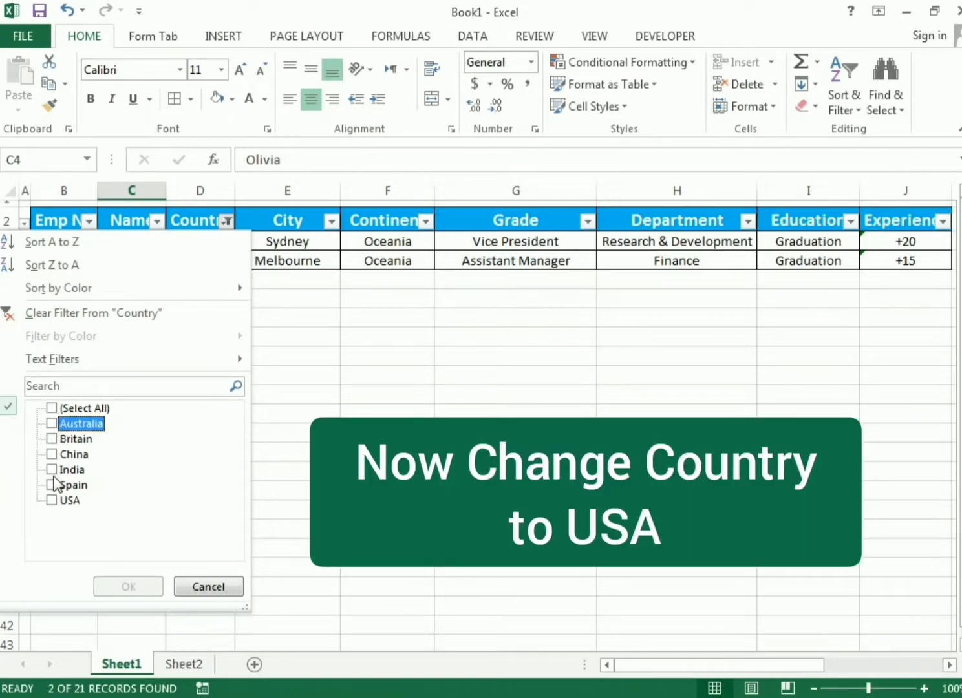
{"action": "left_click", "coordinate": [52, 501]}
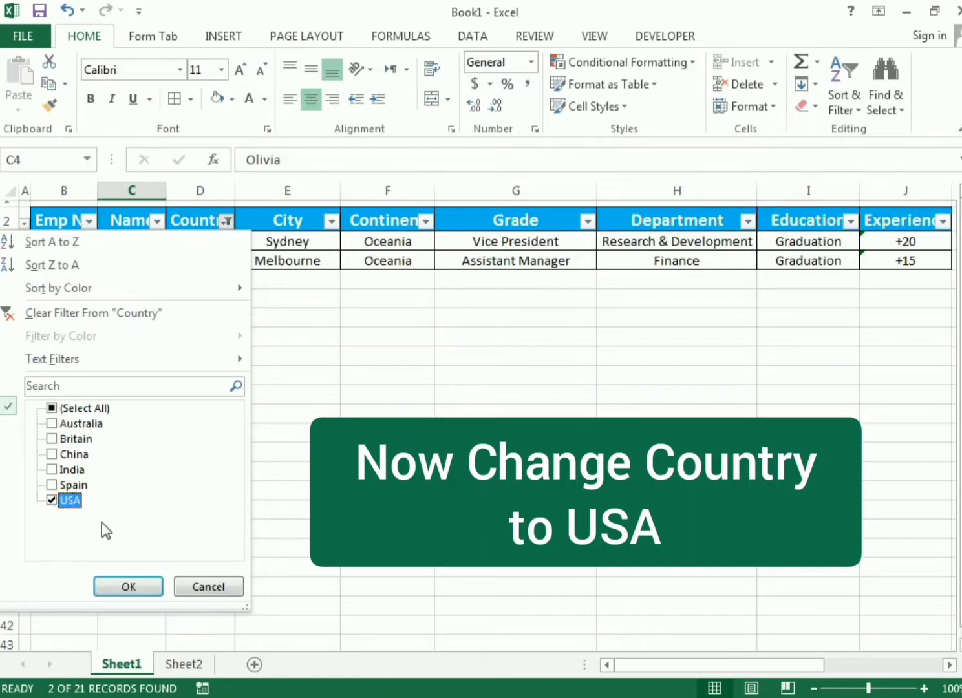
{"action": "left_click", "coordinate": [151, 585]}
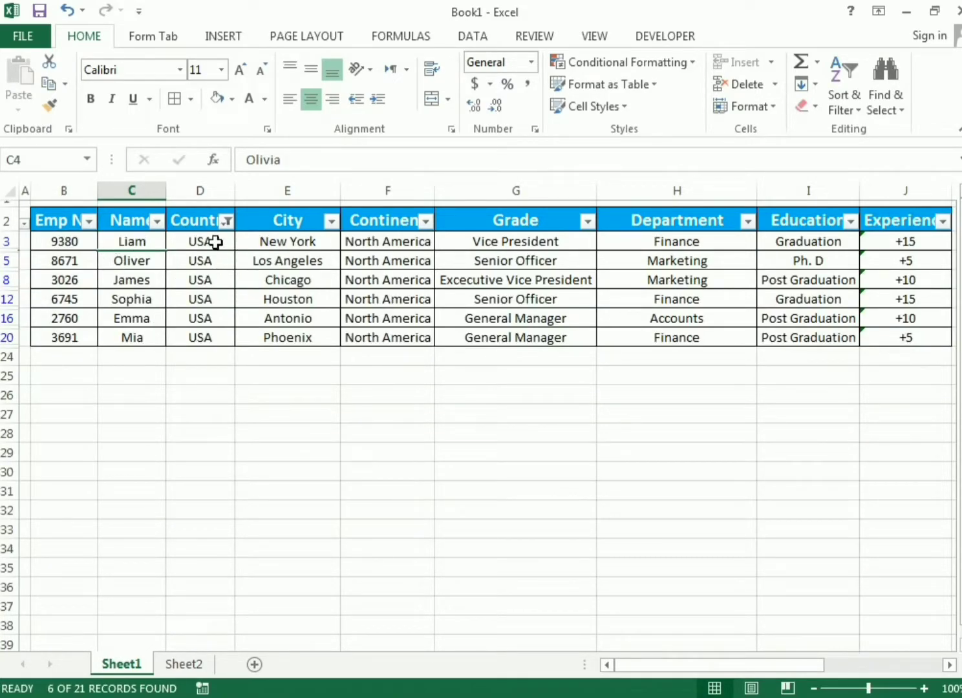
{"action": "left_click", "coordinate": [211, 378]}
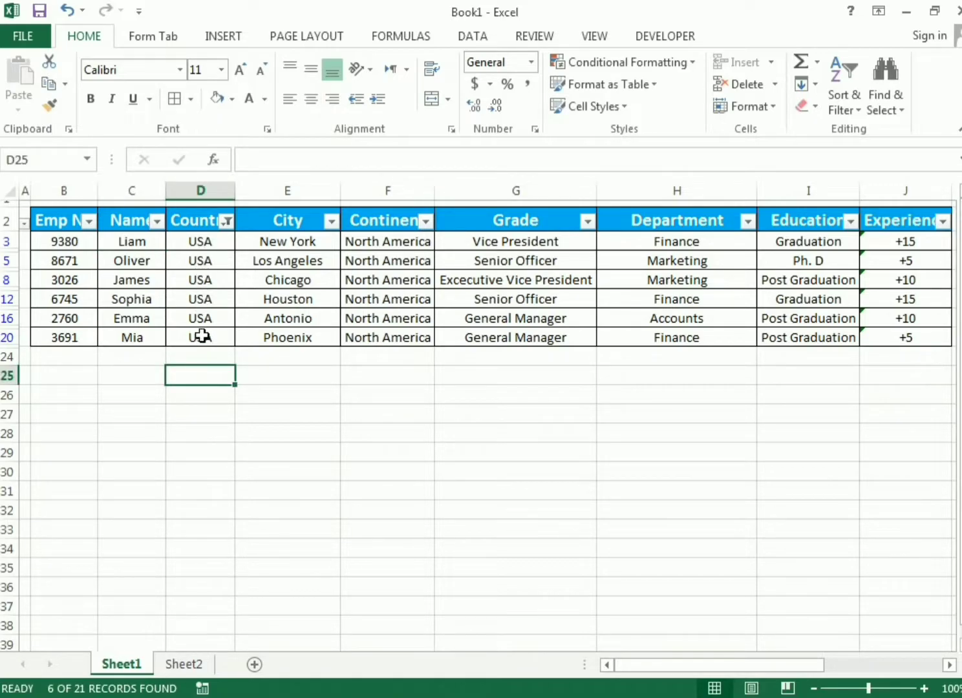
Show all countries again by reselecting every value in the Country filter
{"action": "left_click", "coordinate": [227, 221]}
{"action": "left_click", "coordinate": [62, 408]}
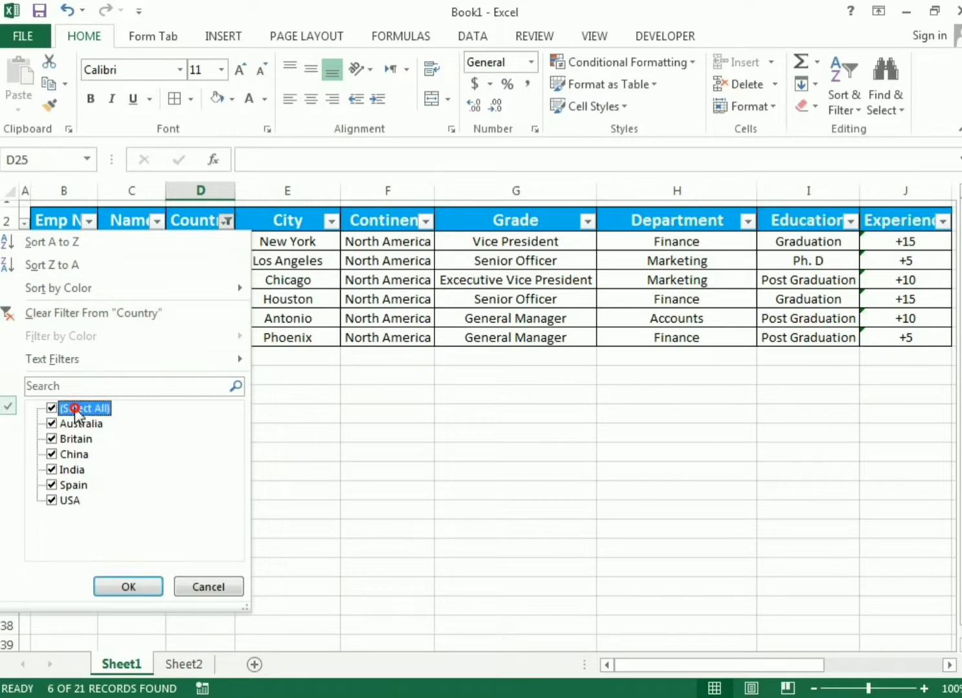
{"action": "left_click", "coordinate": [126, 587]}
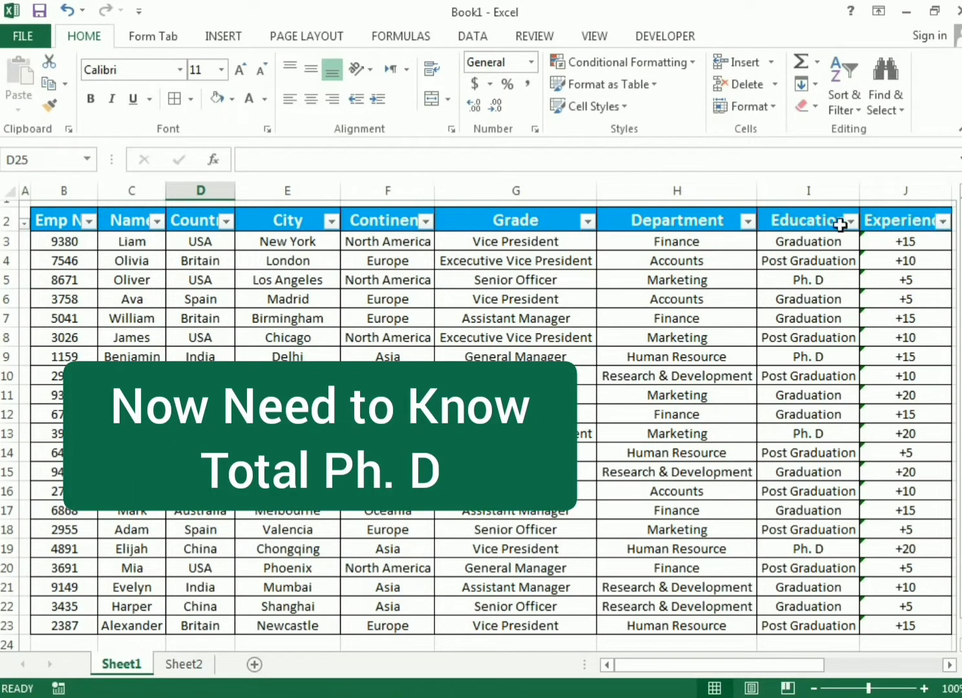
Filter the Education column to Ph. D only and review the education, name and country cells of the matching rows
{"action": "left_click", "coordinate": [849, 221]}
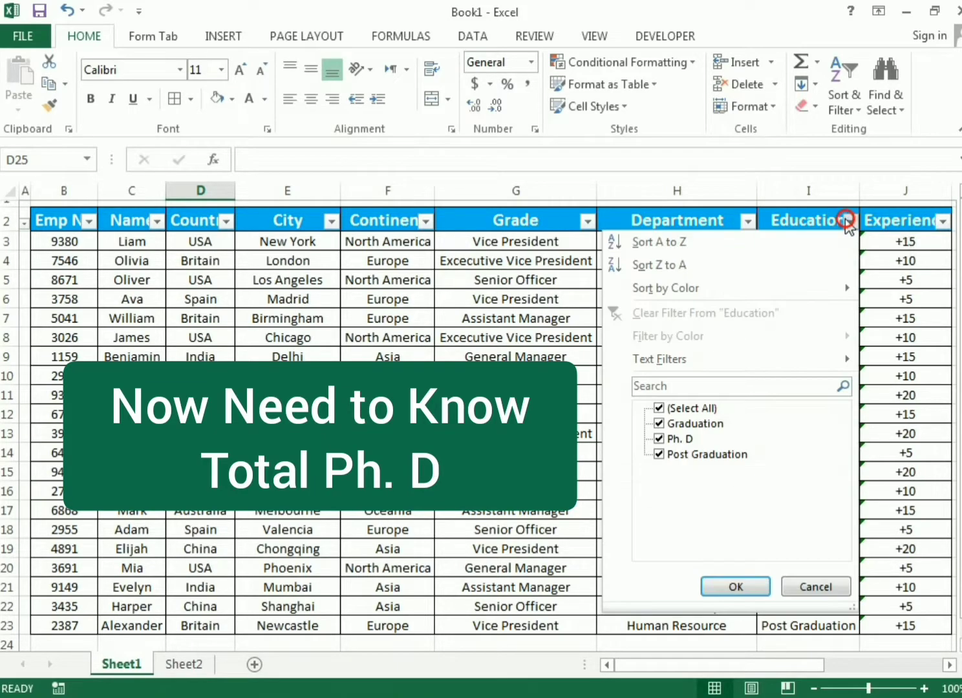
{"action": "left_click", "coordinate": [672, 409]}
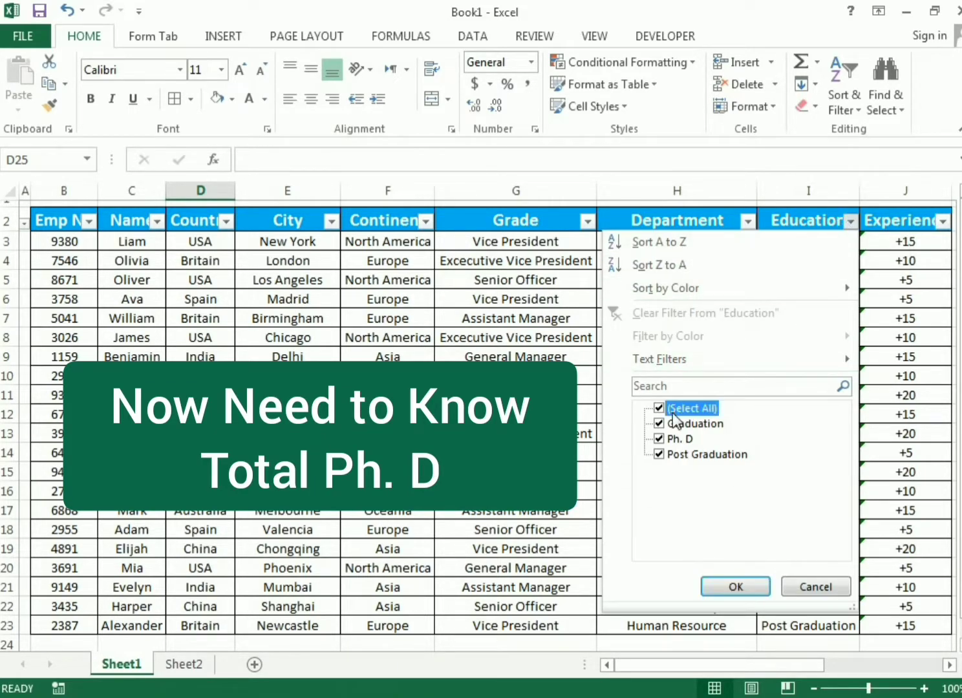
{"action": "left_click", "coordinate": [659, 440]}
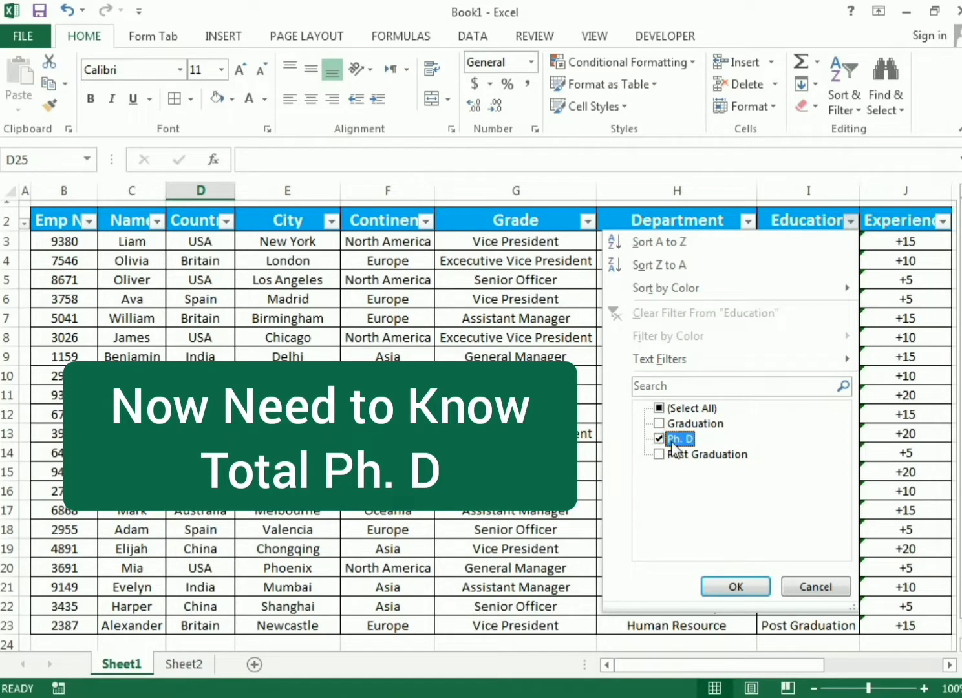
{"action": "left_click", "coordinate": [733, 587]}
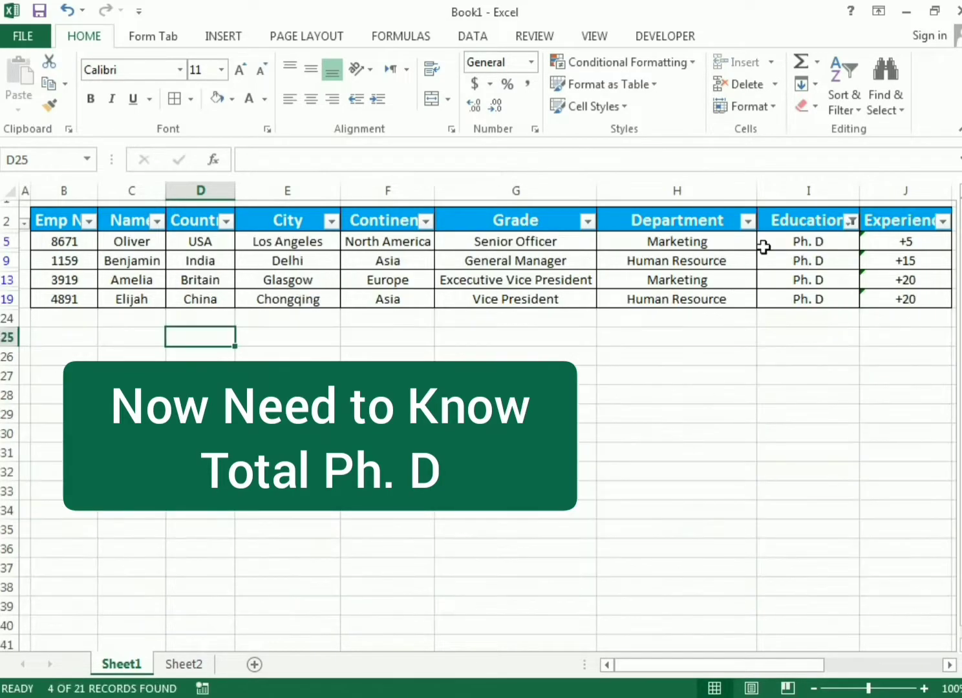
{"action": "left_click_drag", "start_coordinate": [813, 252], "coordinate": [819, 298]}
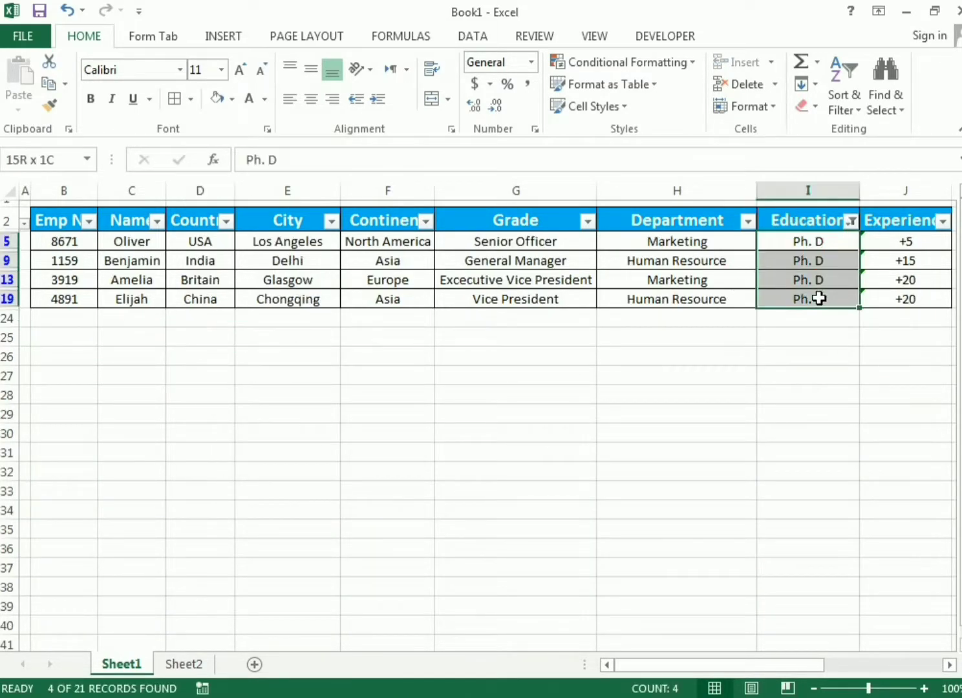
{"action": "left_click", "coordinate": [823, 360]}
{"action": "left_click_drag", "start_coordinate": [127, 242], "coordinate": [125, 300]}
{"action": "left_click_drag", "start_coordinate": [198, 241], "coordinate": [193, 293]}
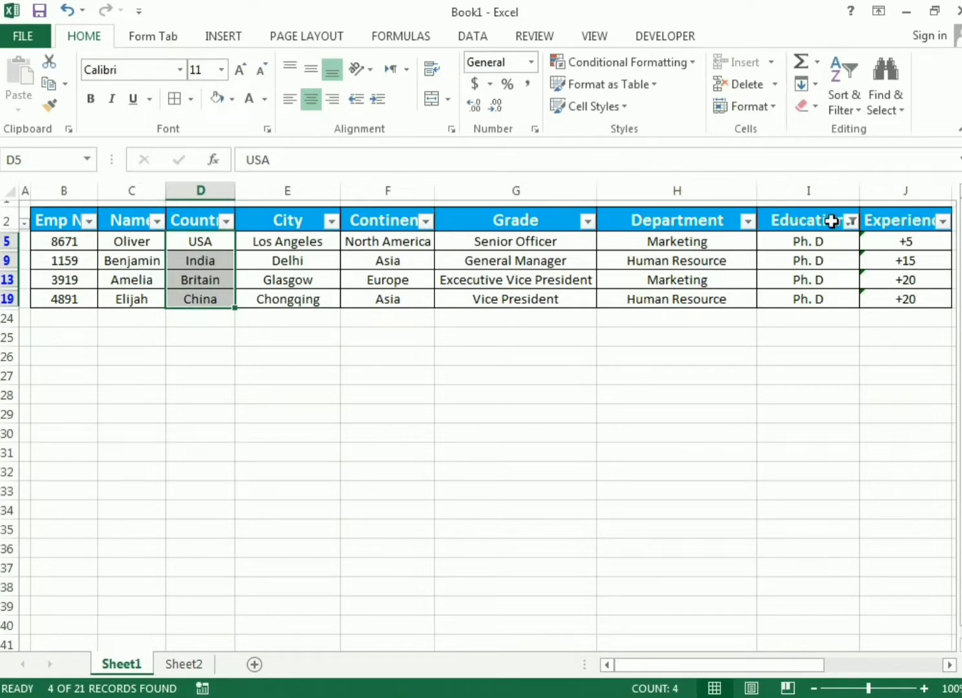
Show all education levels again by reselecting every value in the Education filter
{"action": "left_click", "coordinate": [852, 221]}
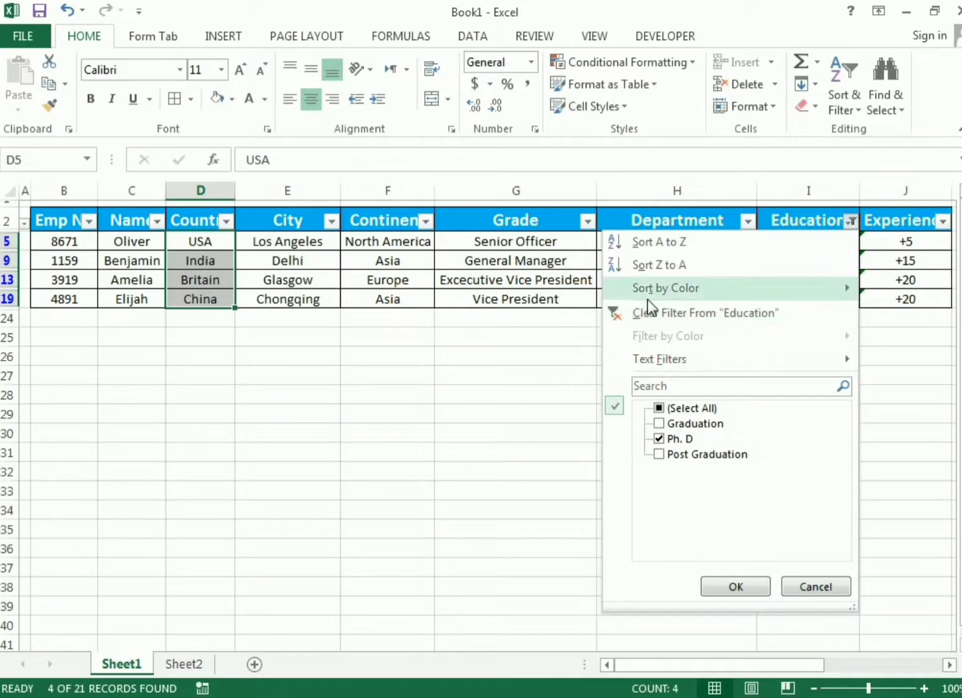
{"action": "left_click", "coordinate": [658, 407]}
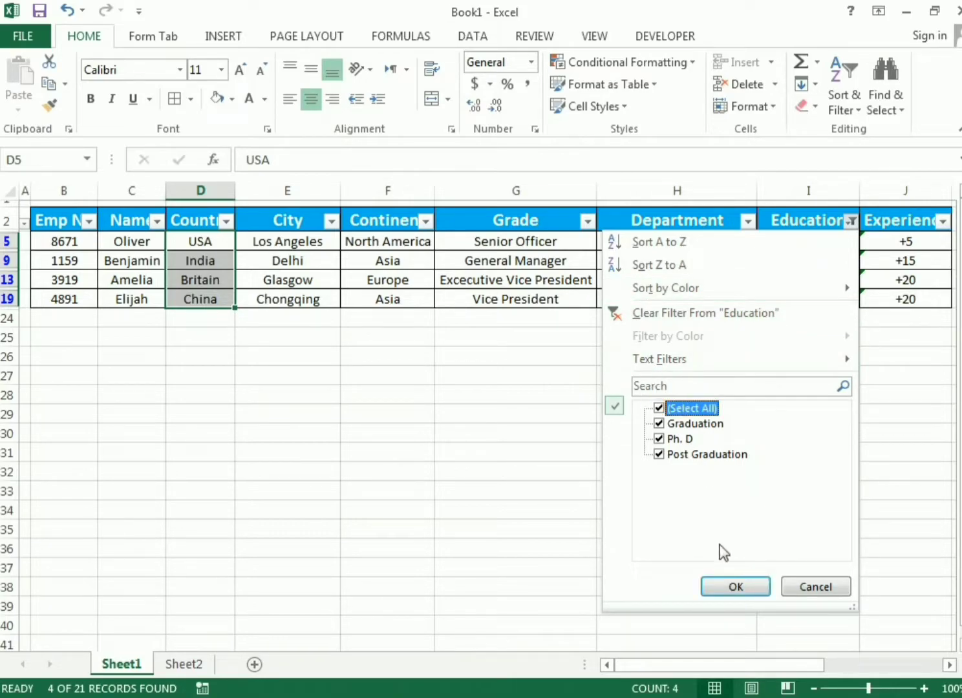
{"action": "left_click", "coordinate": [721, 584]}
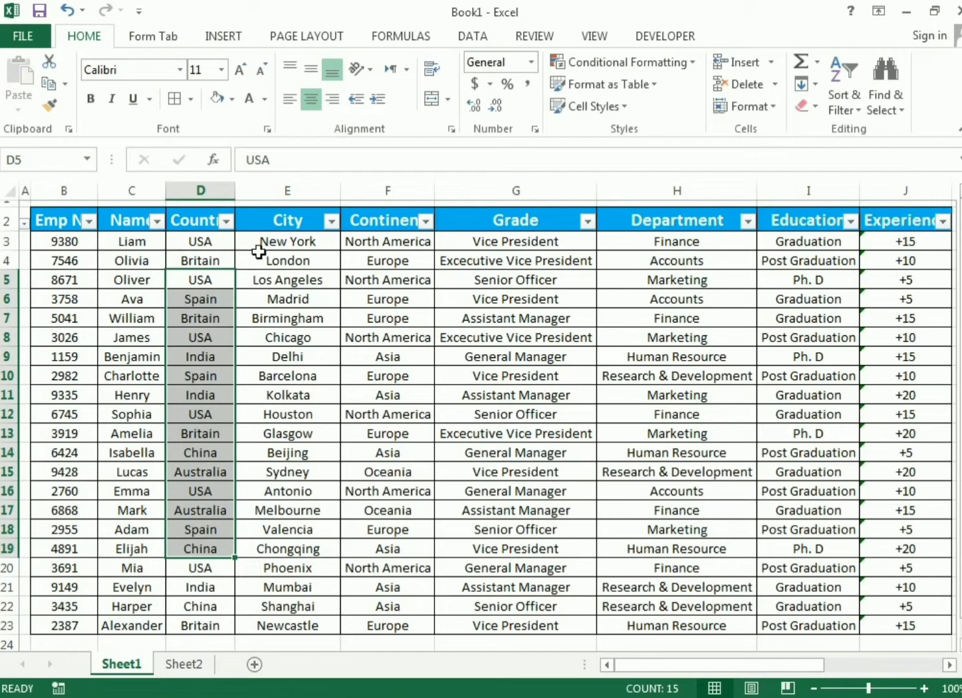
{"action": "left_click", "coordinate": [691, 314]}
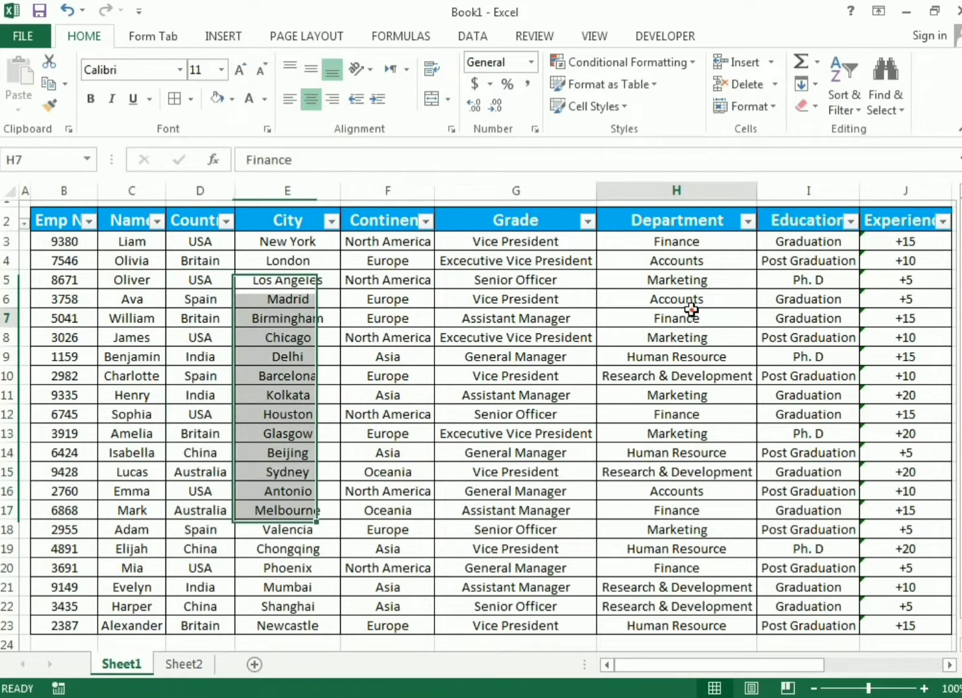
Filter the full employee table by Country so that only USA records are shown
{"action": "left_click", "coordinate": [226, 222]}
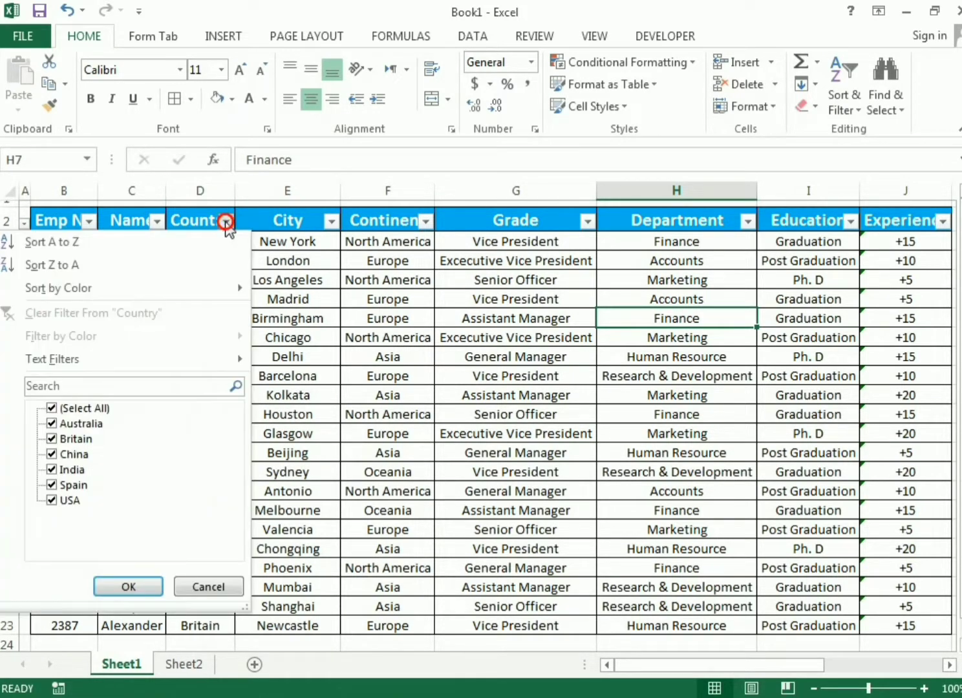
{"action": "left_click", "coordinate": [72, 409]}
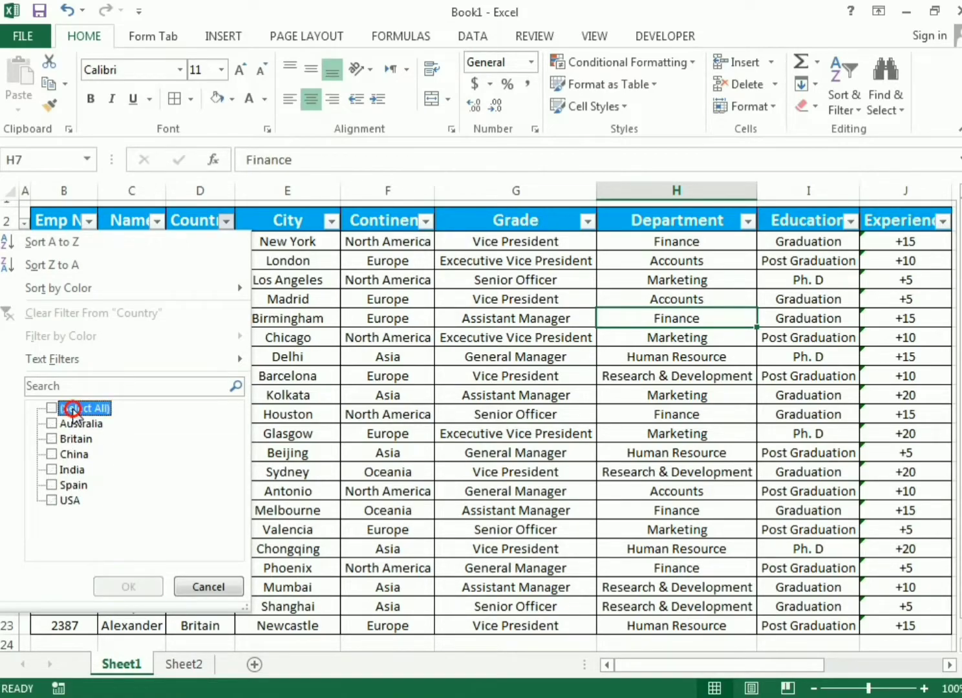
{"action": "left_click", "coordinate": [52, 500]}
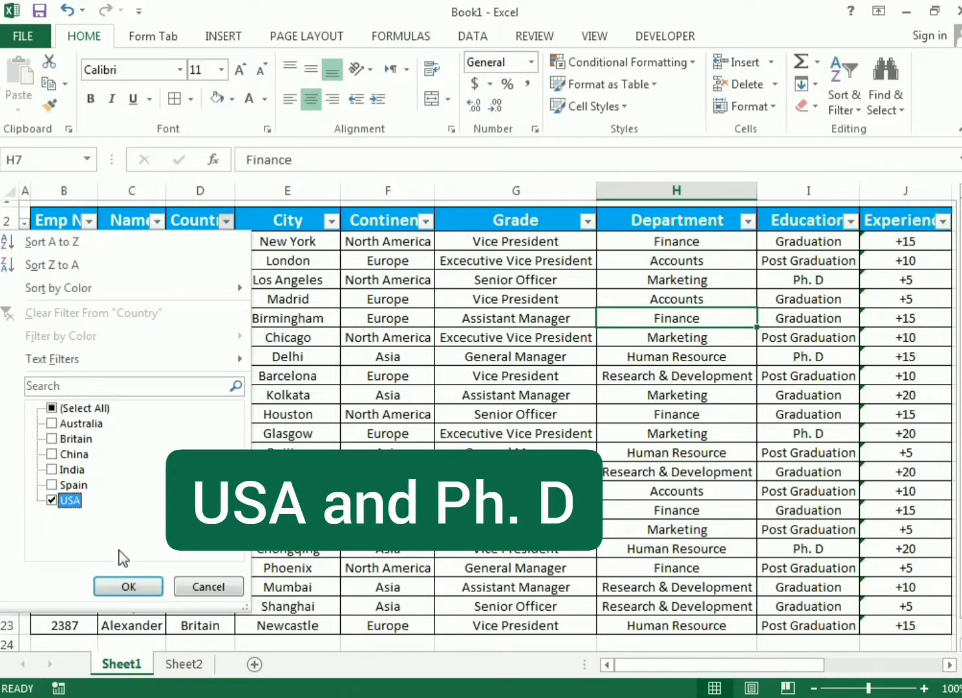
{"action": "left_click", "coordinate": [127, 585]}
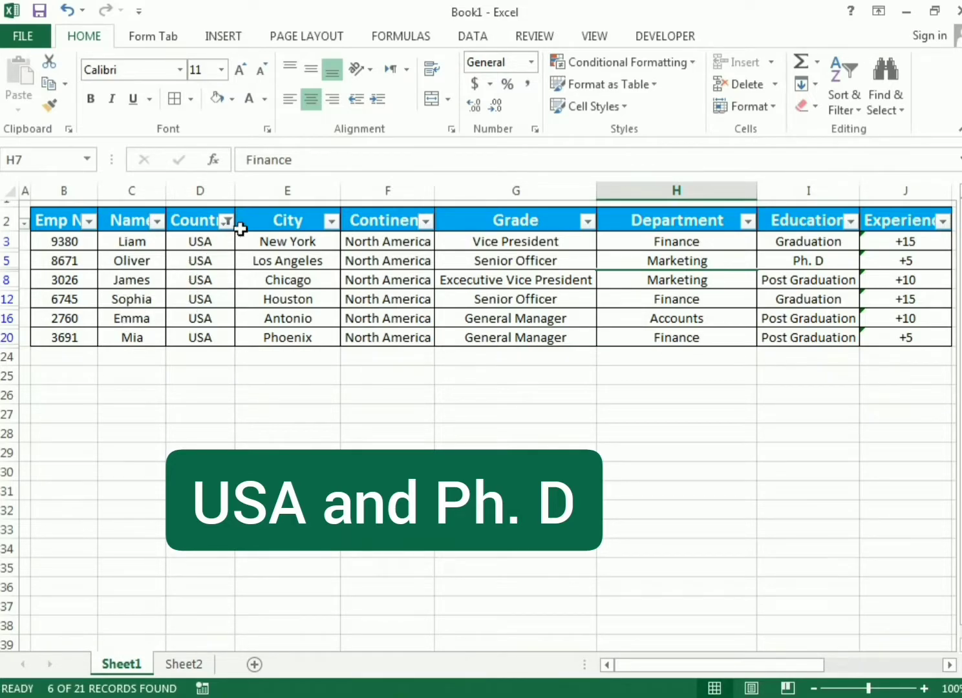
Narrow the USA records to Ph. D only with a second filter on the Education column
{"action": "left_click", "coordinate": [850, 222]}
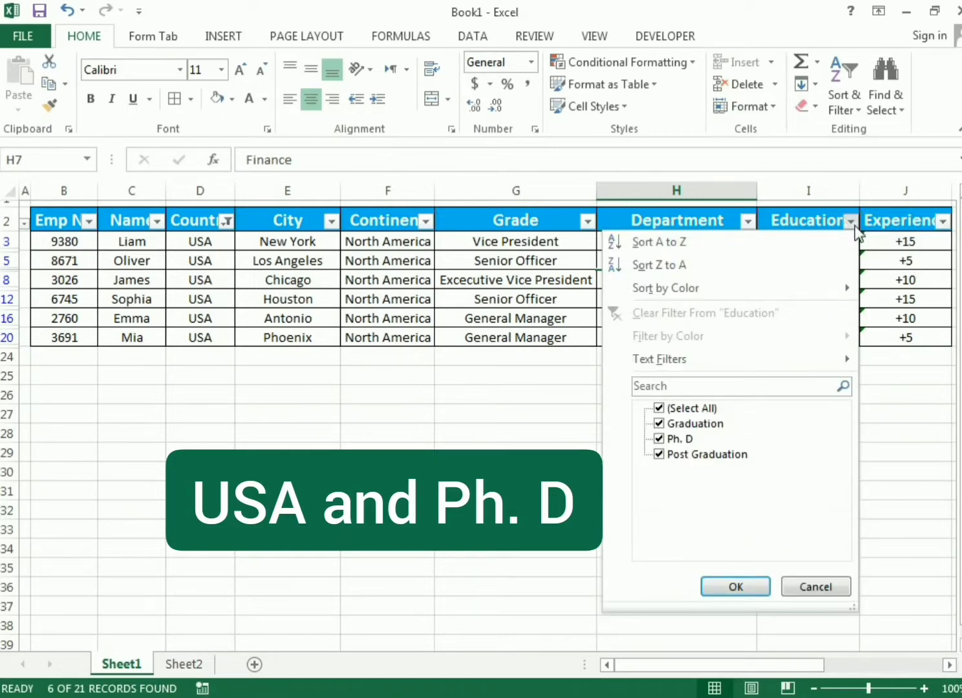
{"action": "left_click", "coordinate": [679, 410]}
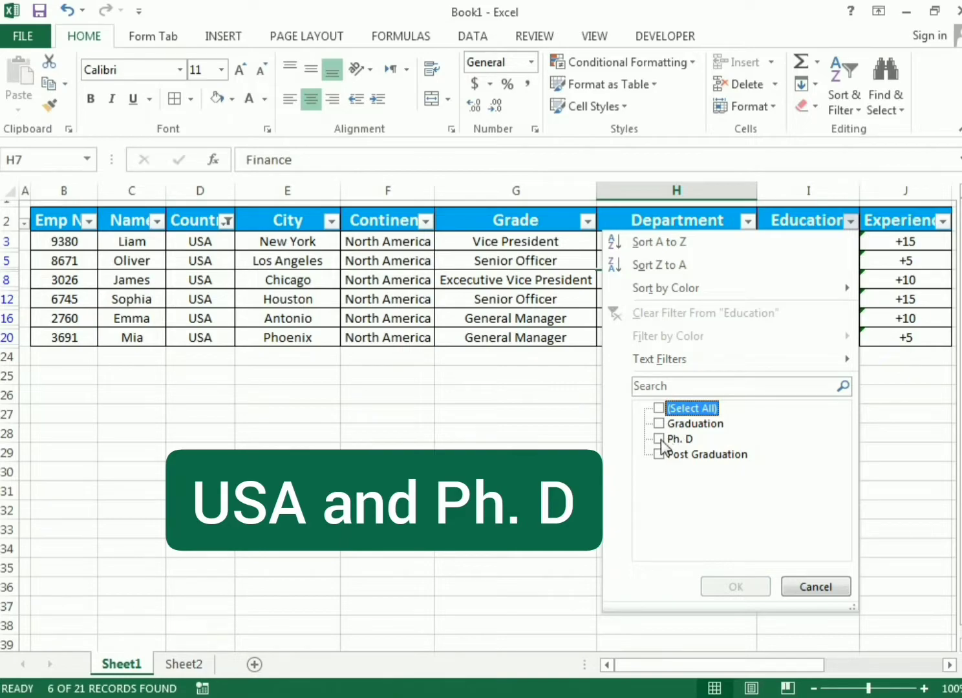
{"action": "left_click", "coordinate": [659, 440]}
{"action": "left_click", "coordinate": [733, 587]}
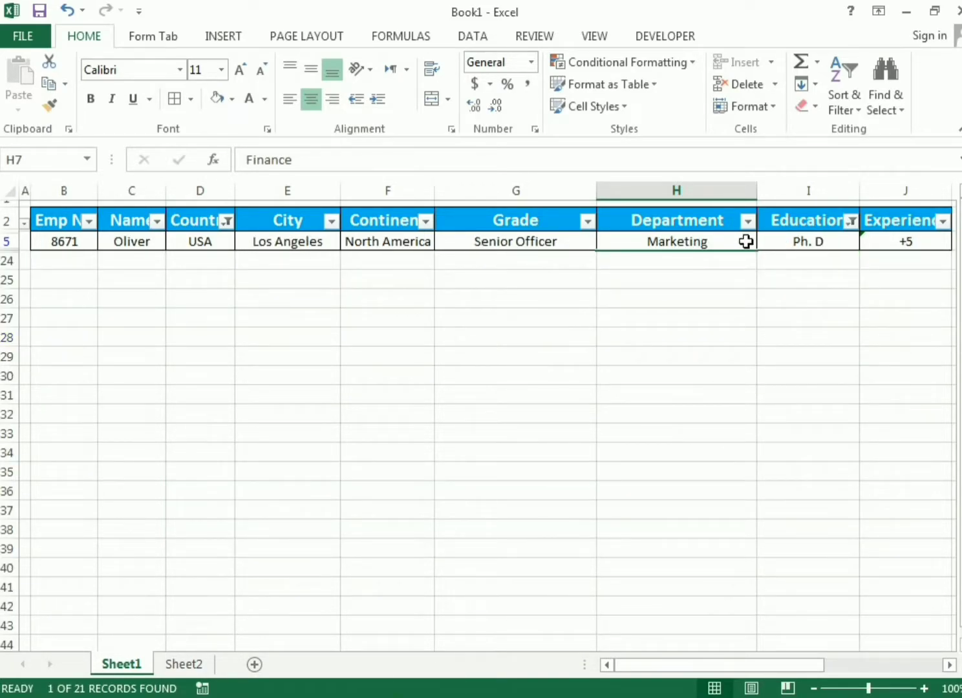
Change the Education filter from Ph. D to Post Graduation, keeping the Country filter on USA
{"action": "left_click", "coordinate": [847, 221]}
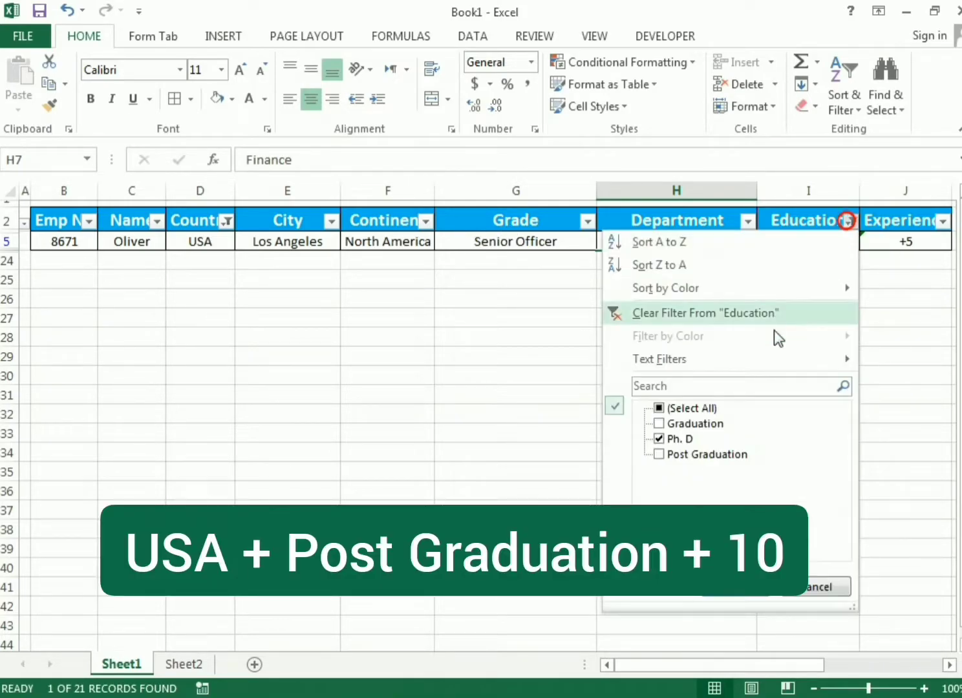
{"action": "left_click", "coordinate": [674, 441]}
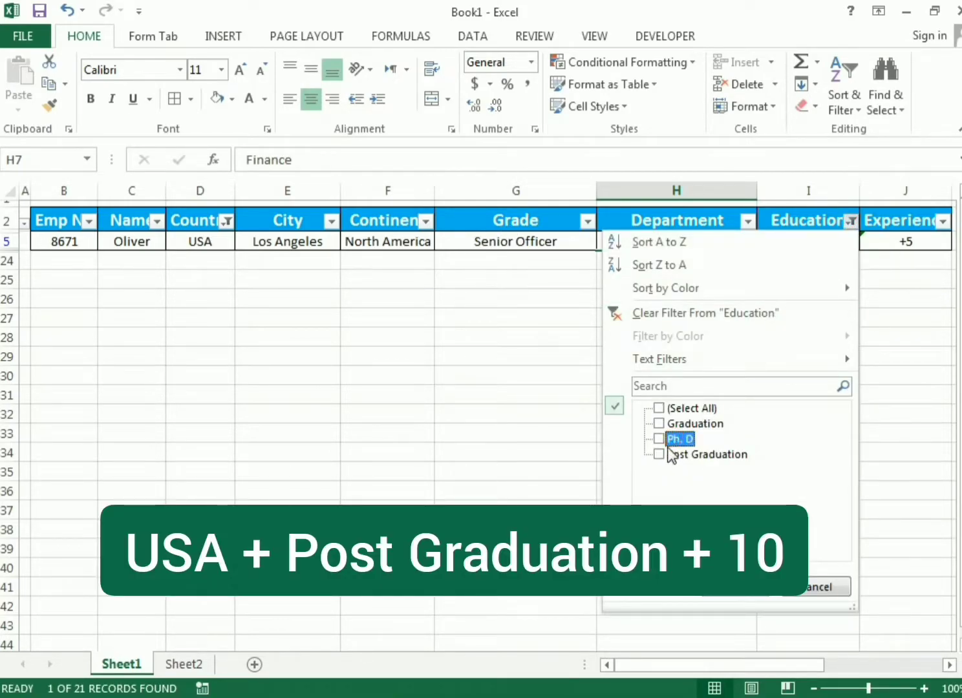
{"action": "left_click", "coordinate": [660, 454]}
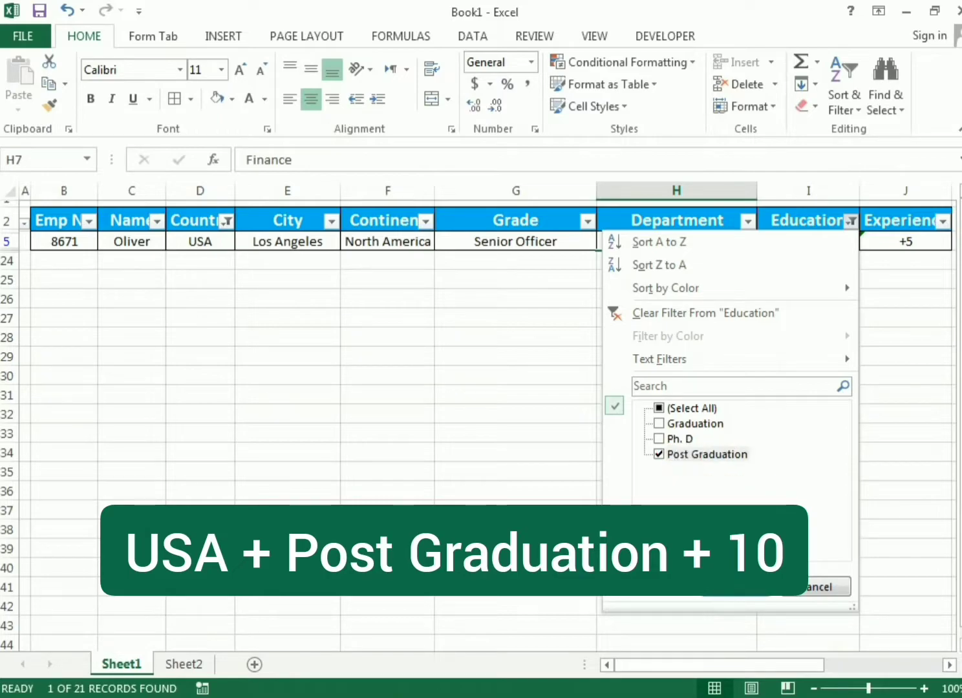
{"action": "left_click", "coordinate": [723, 595]}
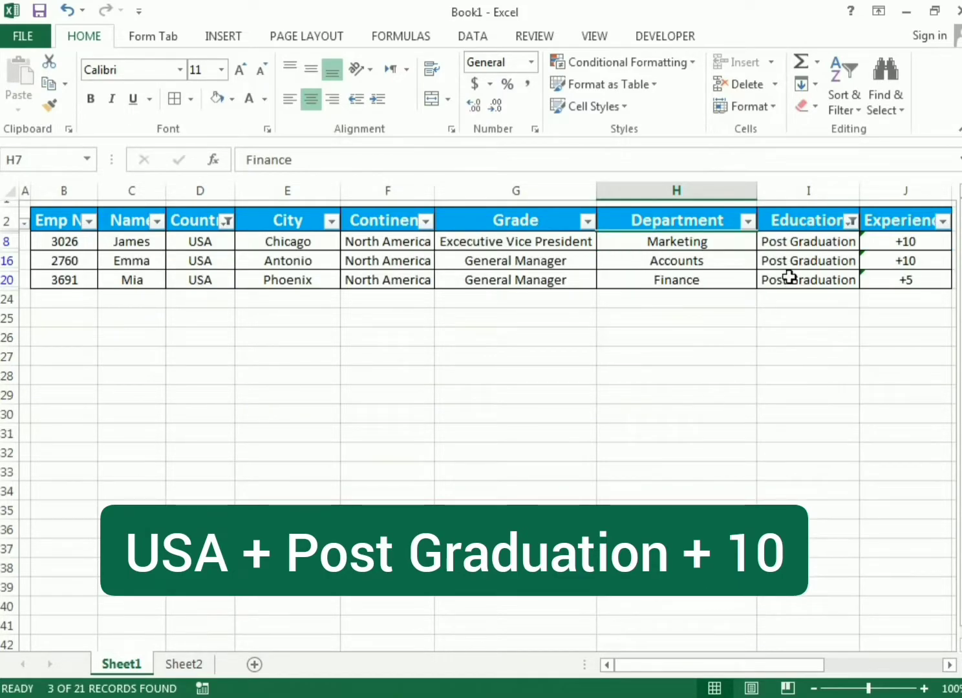
{"action": "left_click_drag", "start_coordinate": [790, 238], "coordinate": [793, 274]}
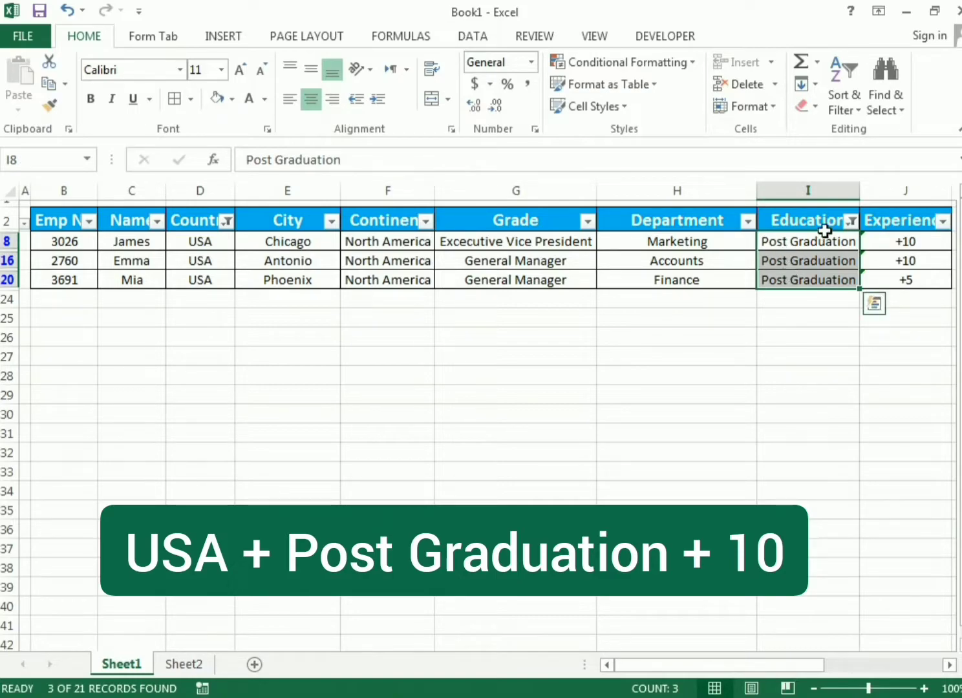
{"action": "left_click", "coordinate": [852, 221]}
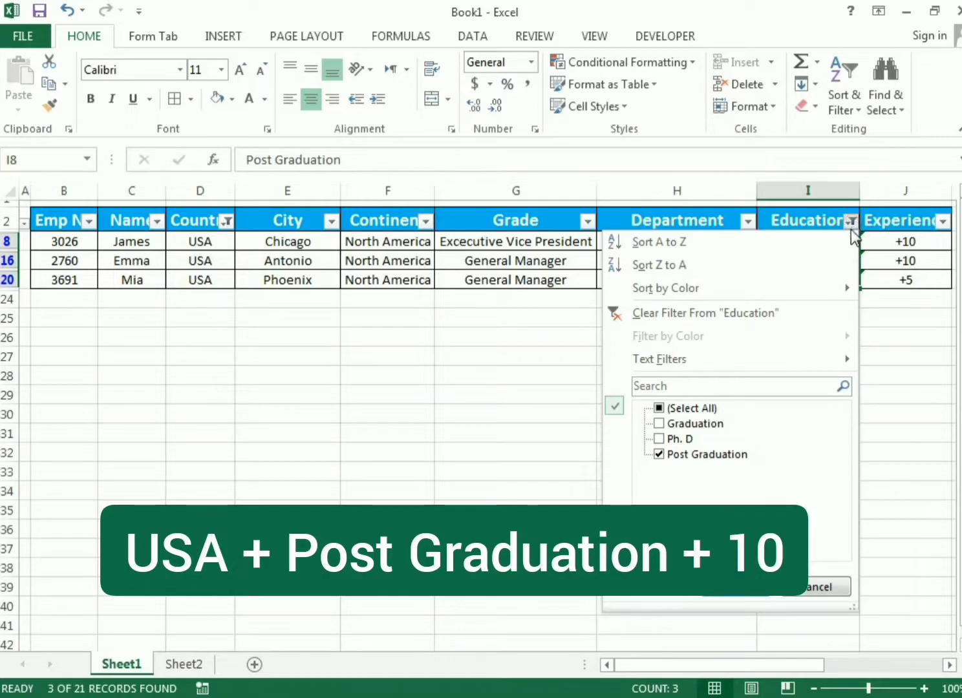
{"action": "left_click", "coordinate": [523, 348]}
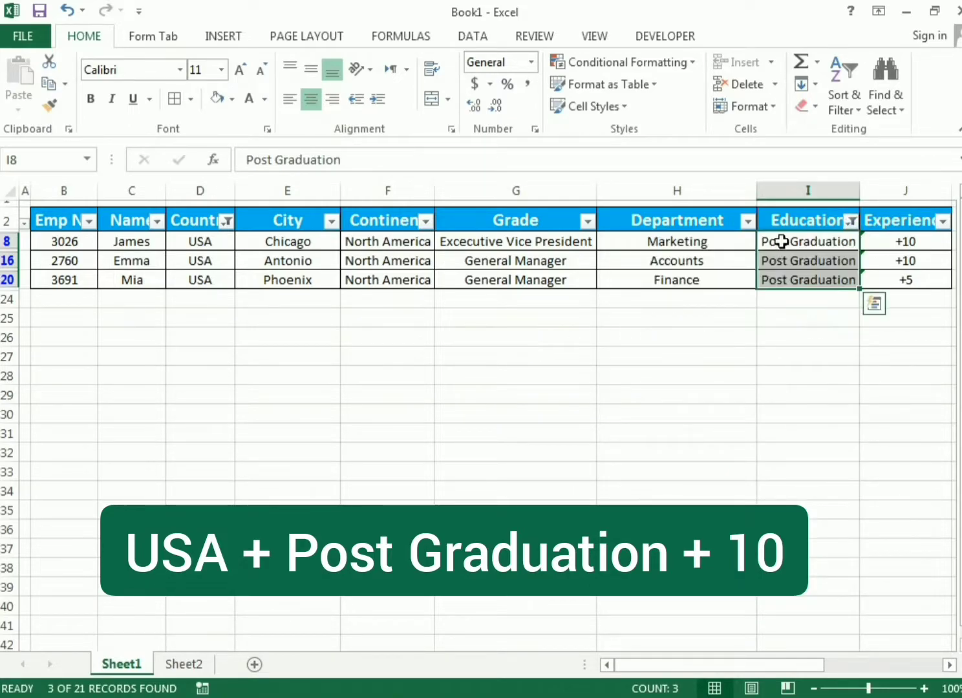
Narrow the USA, Post Graduation records to +10 only with a third filter on the Experience column
{"action": "left_click", "coordinate": [941, 224]}
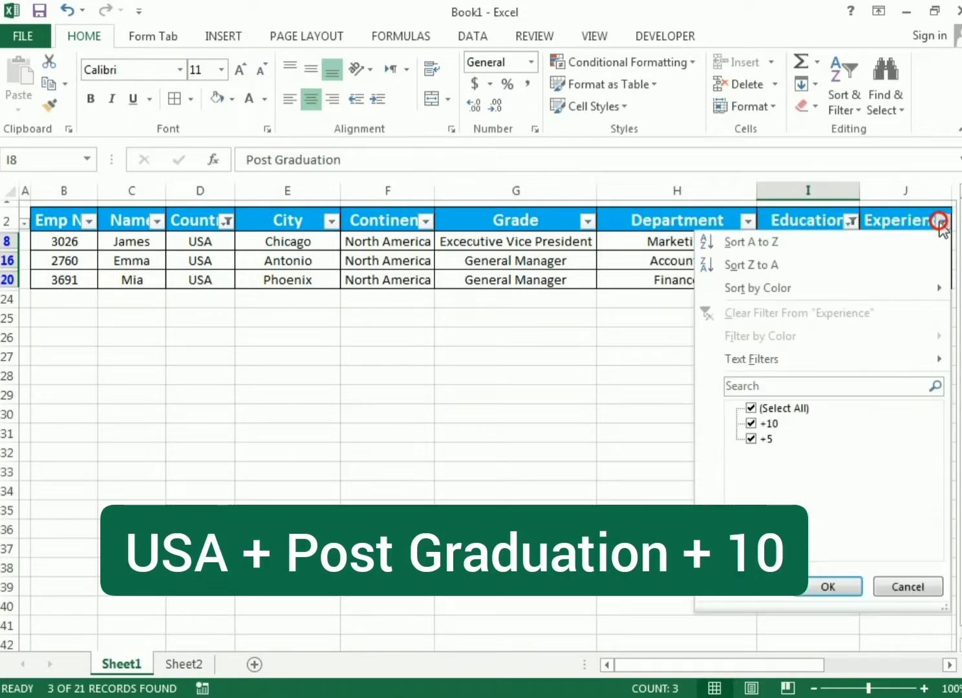
{"action": "left_click", "coordinate": [780, 409]}
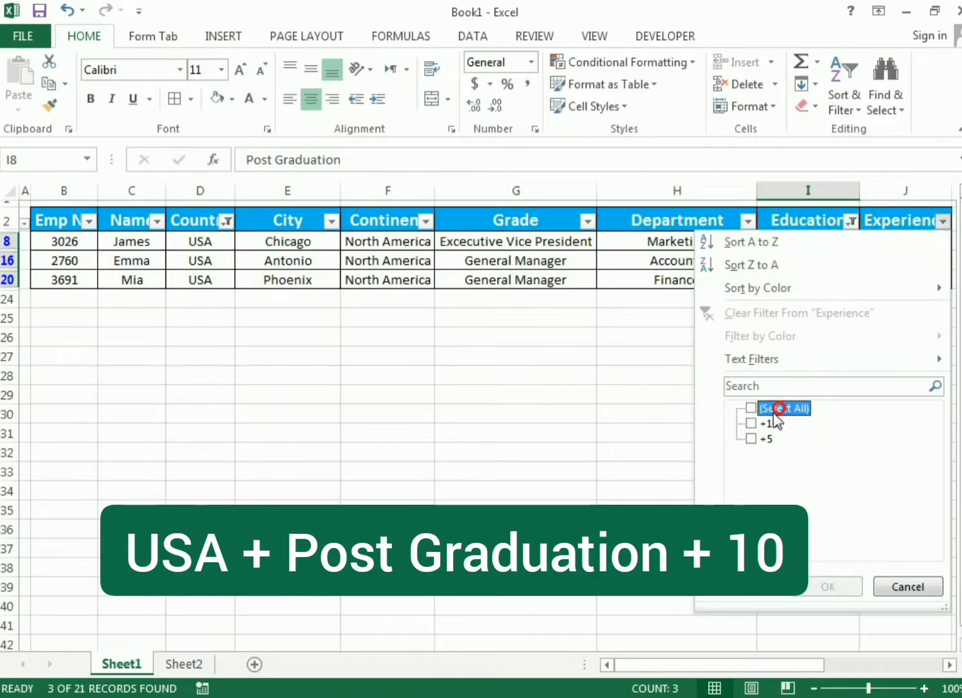
{"action": "left_click", "coordinate": [750, 423]}
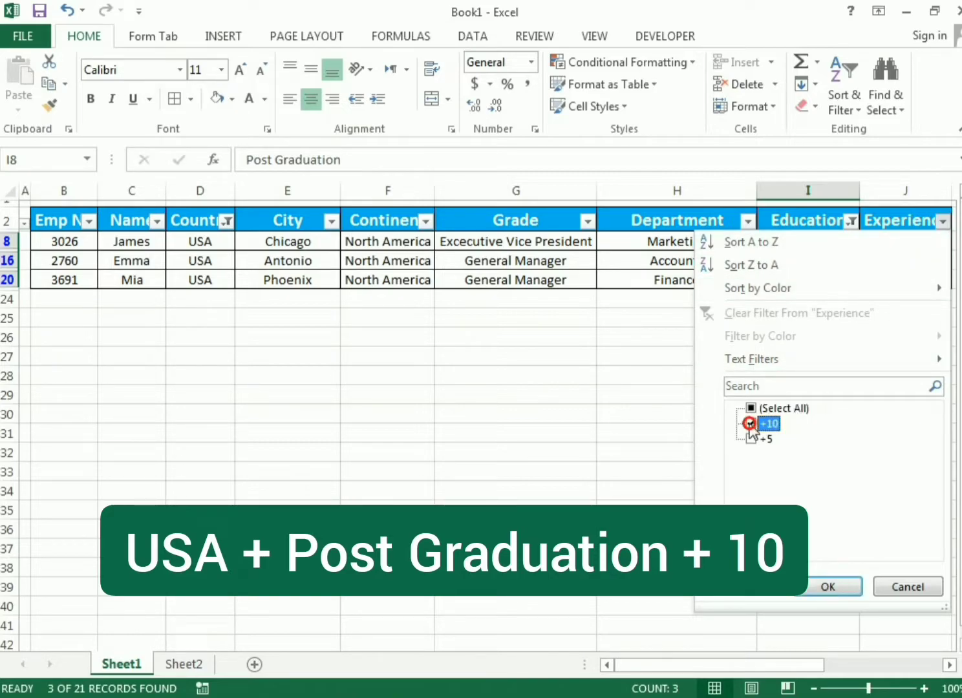
{"action": "left_click", "coordinate": [828, 585]}
{"action": "left_click", "coordinate": [825, 395]}
Examine the Name, Country, Education and Experience cells of the filtered rows against the three criteria
{"action": "mouse_move", "coordinate": [894, 238]}
{"action": "left_mouse_down"}
{"action": "mouse_move", "coordinate": [894, 266]}
{"action": "mouse_move", "coordinate": [895, 246]}
{"action": "left_mouse_up"}
{"action": "left_click_drag", "start_coordinate": [124, 239], "coordinate": [124, 260]}
{"action": "left_click", "coordinate": [198, 243]}
{"action": "left_click_drag", "start_coordinate": [198, 249], "coordinate": [197, 261]}
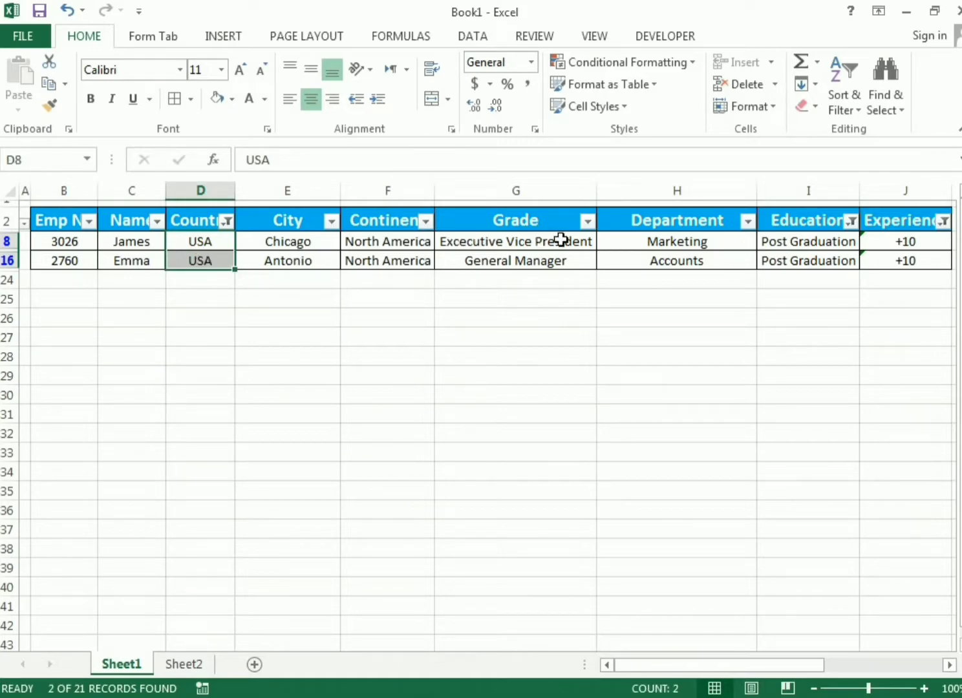
{"action": "left_click_drag", "start_coordinate": [791, 241], "coordinate": [805, 255]}
{"action": "left_click", "coordinate": [905, 244]}
{"action": "left_click_drag", "start_coordinate": [905, 246], "coordinate": [908, 258]}
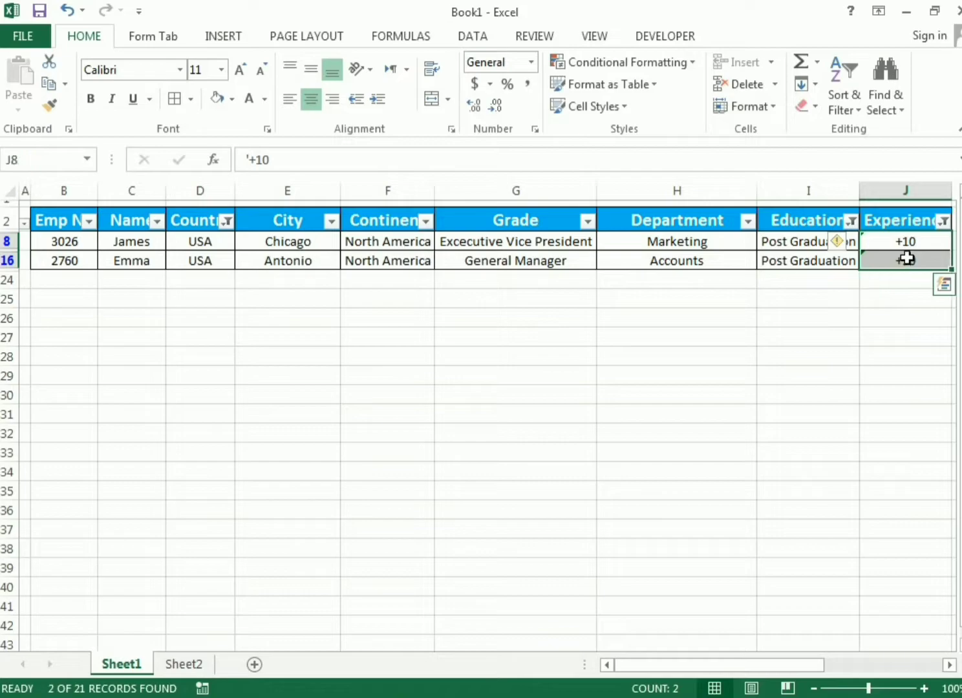
Show all experience values and all education levels again by reselecting every value in the Experience and Education filters
{"action": "left_click", "coordinate": [943, 221]}
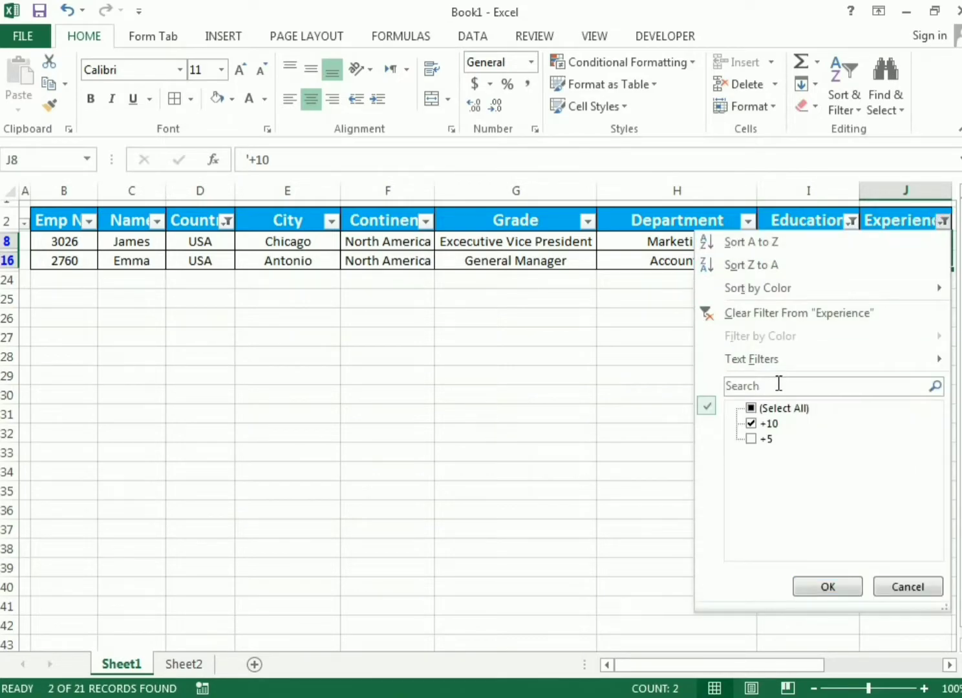
{"action": "left_click", "coordinate": [751, 408]}
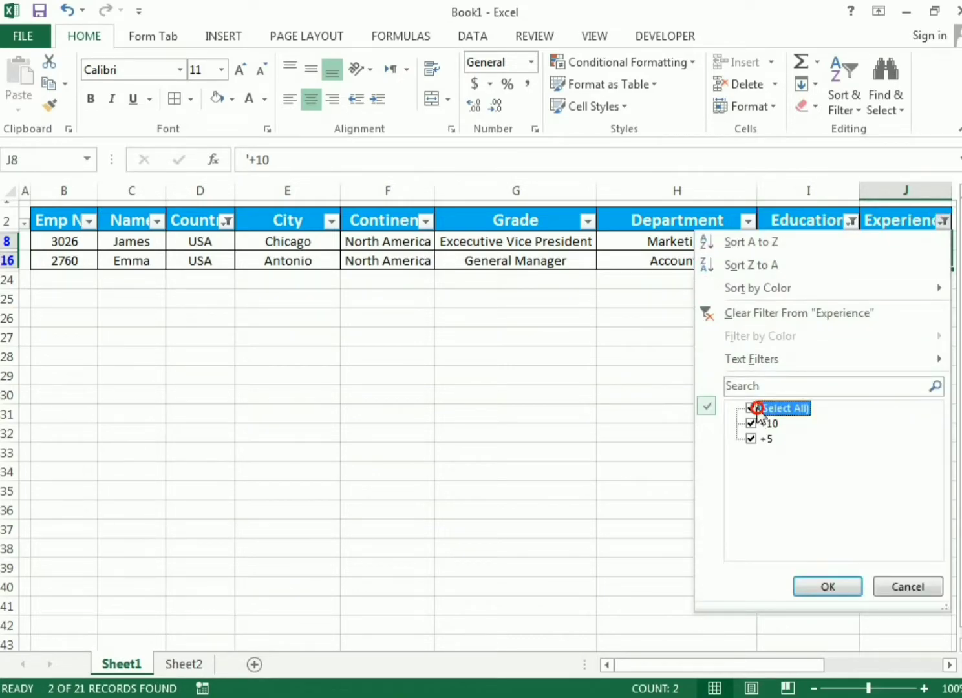
{"action": "left_click", "coordinate": [814, 584]}
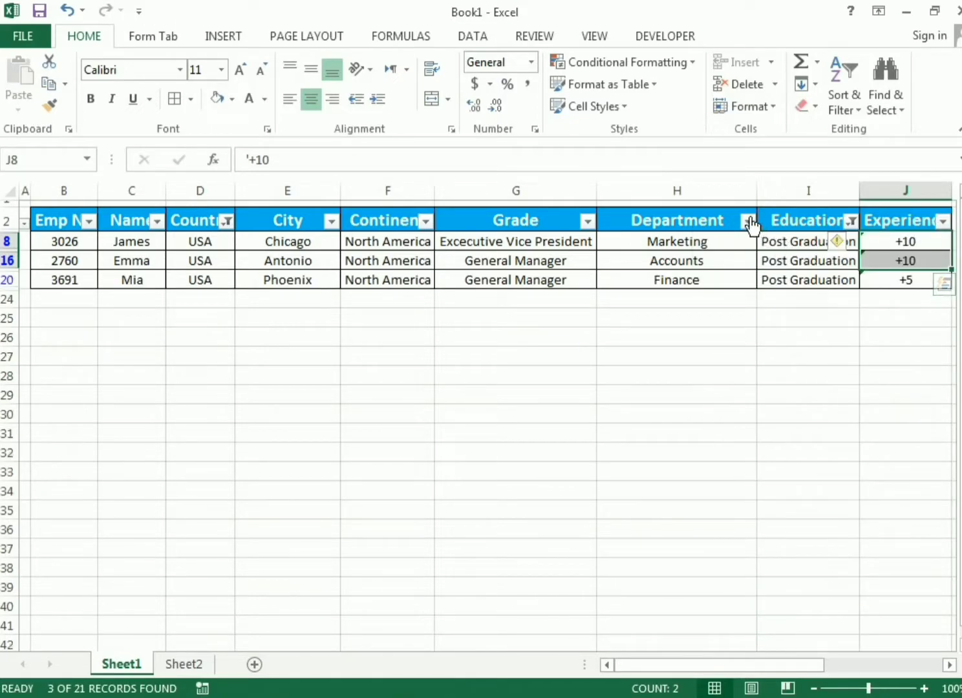
{"action": "left_click", "coordinate": [851, 221]}
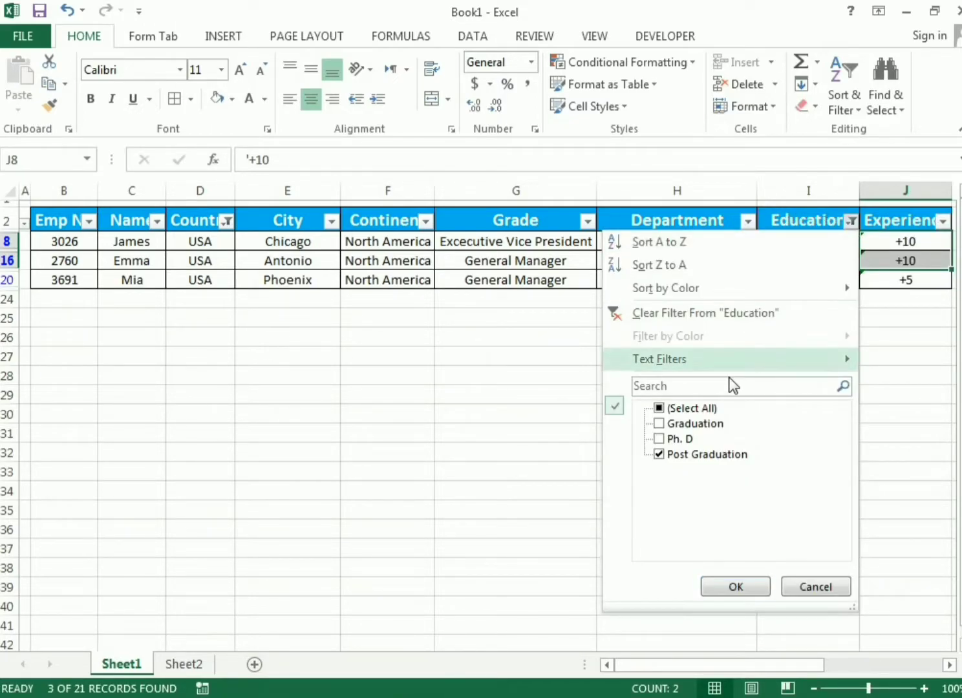
{"action": "left_click", "coordinate": [687, 409]}
{"action": "left_click", "coordinate": [726, 587]}
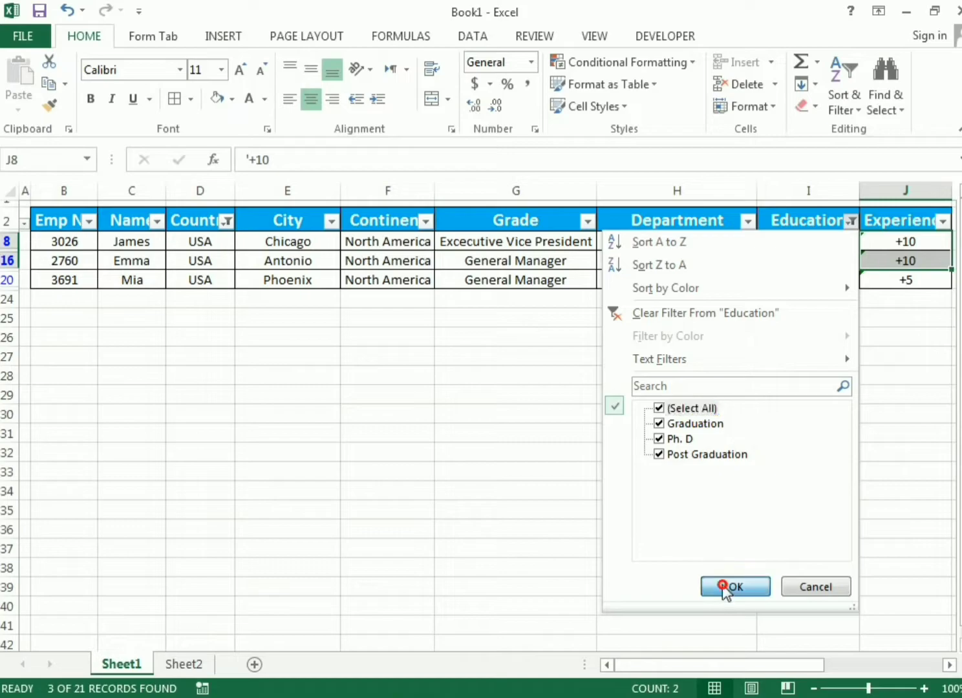
Restore the full employee table by reselecting every country in the Country filter
{"action": "left_click", "coordinate": [226, 221]}
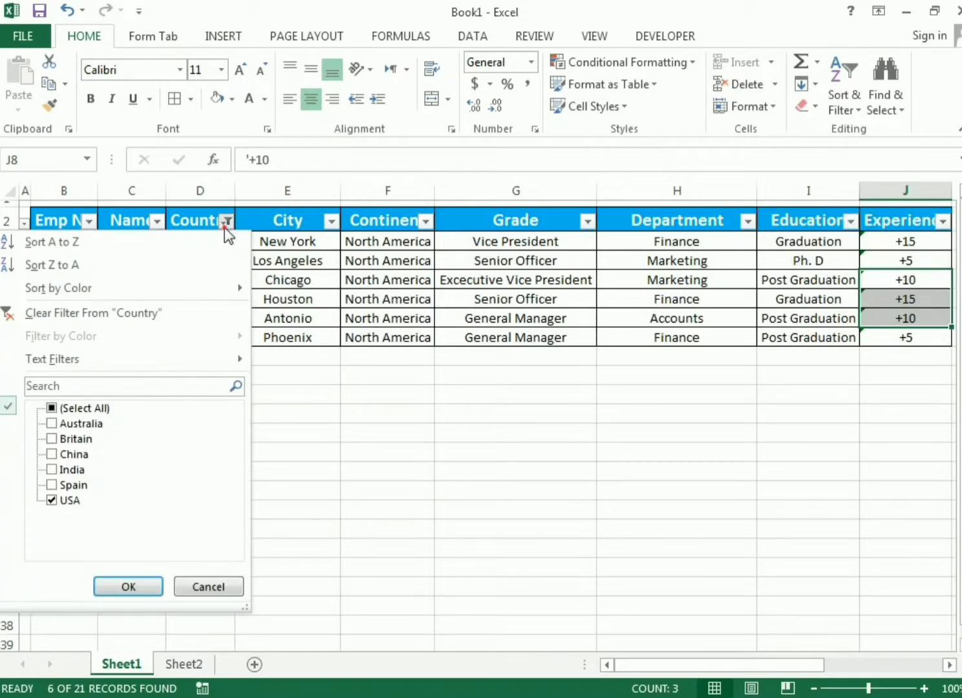
{"action": "left_click", "coordinate": [44, 410]}
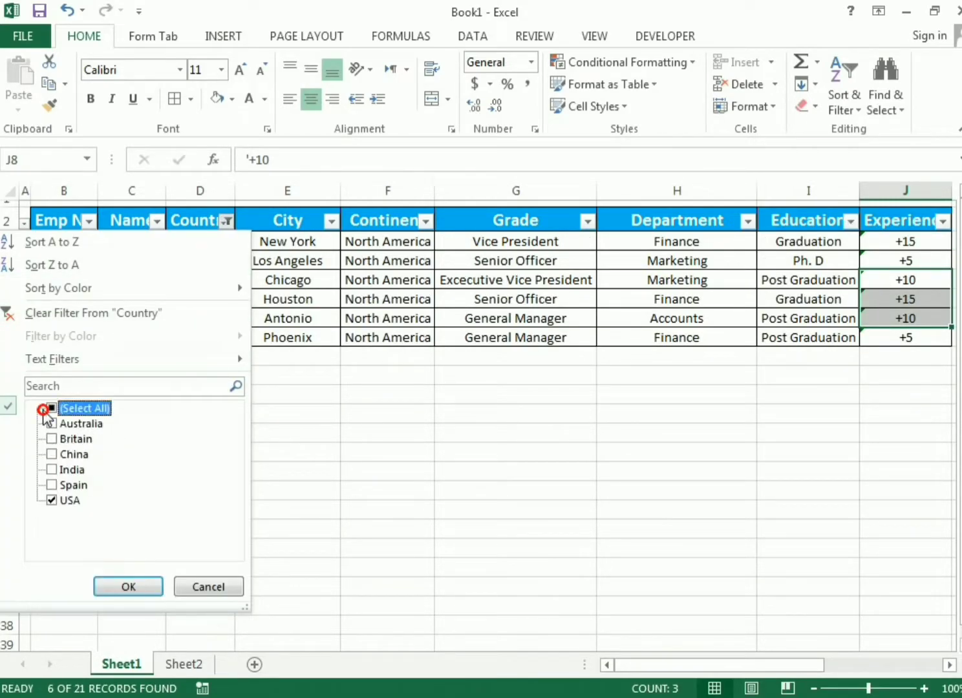
{"action": "left_click", "coordinate": [46, 408]}
{"action": "left_click", "coordinate": [47, 409]}
{"action": "left_click", "coordinate": [52, 409]}
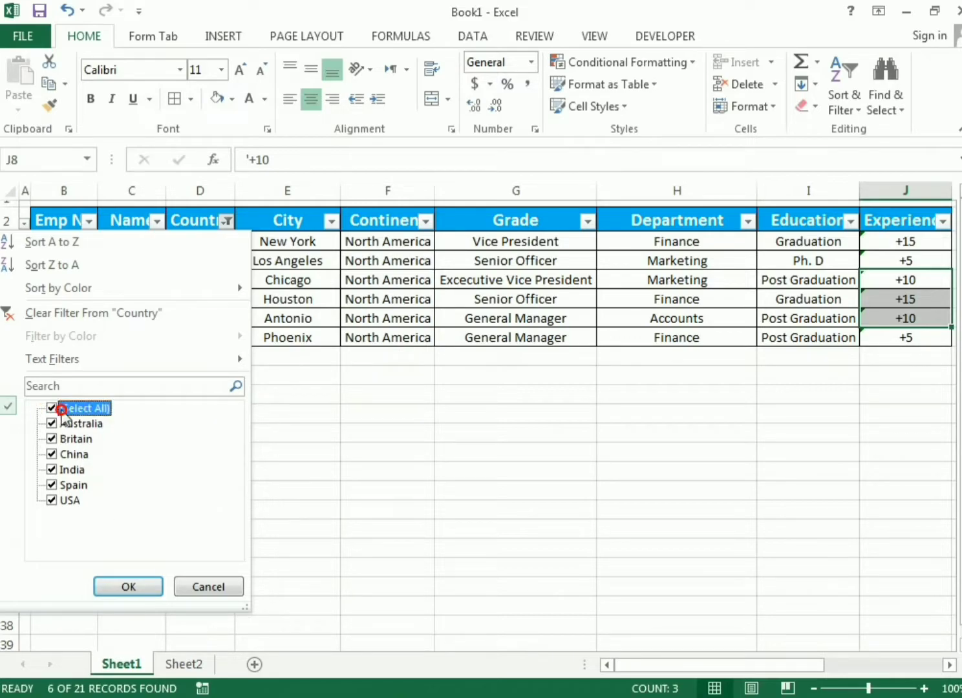
{"action": "left_click", "coordinate": [129, 587]}
{"action": "left_click", "coordinate": [387, 510]}
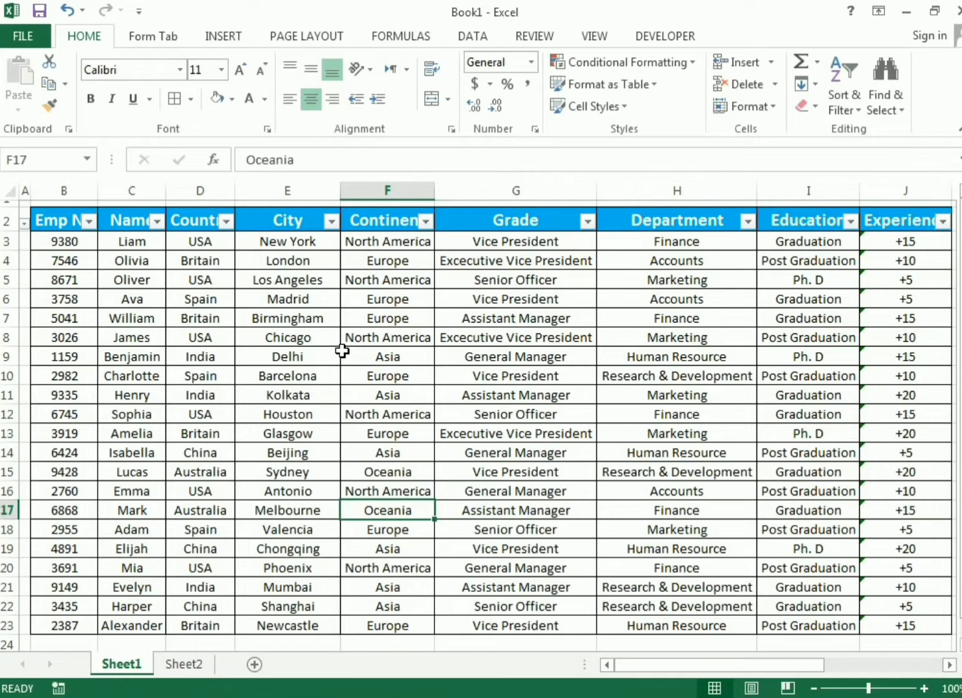
Filter the full table by Continent to show only Asia records, and highlight their Continent, Country, City and Grade cells for review
{"action": "left_click", "coordinate": [426, 222]}
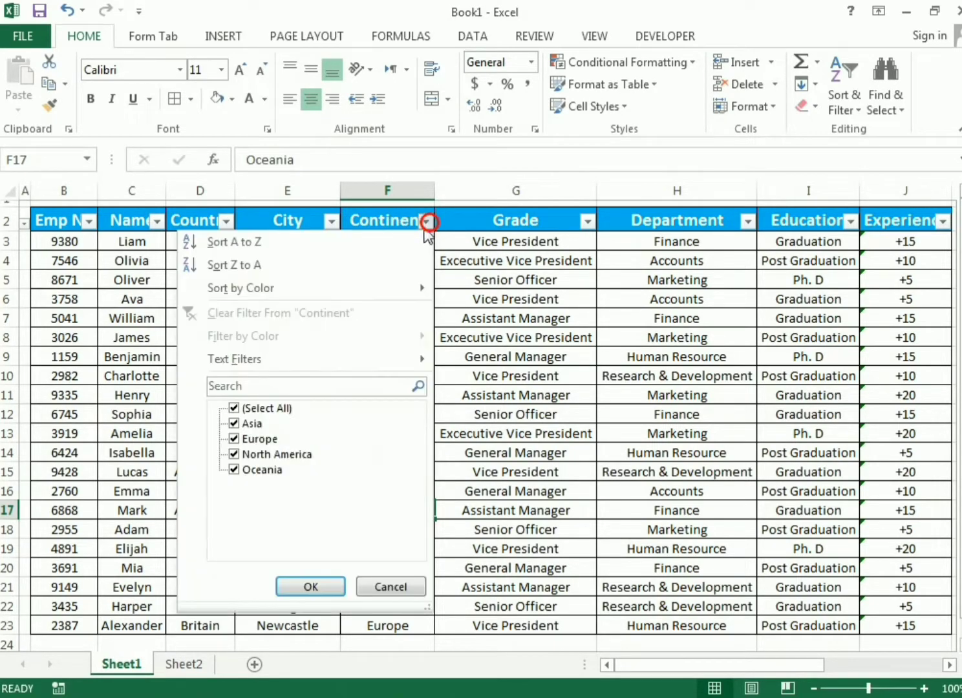
{"action": "left_click", "coordinate": [257, 411]}
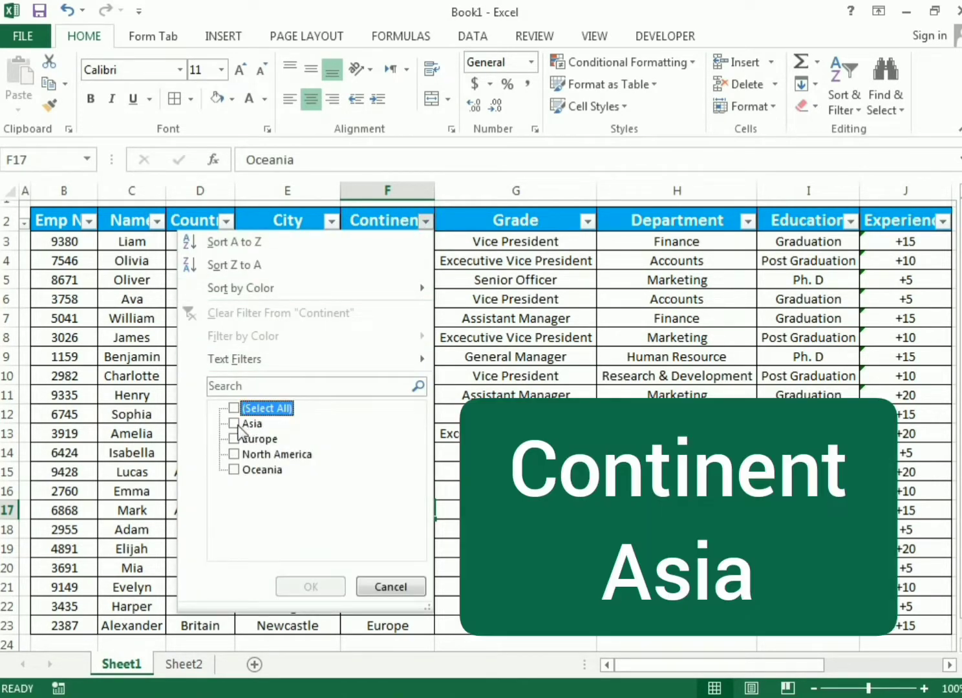
{"action": "left_click", "coordinate": [235, 423]}
{"action": "left_click", "coordinate": [312, 587]}
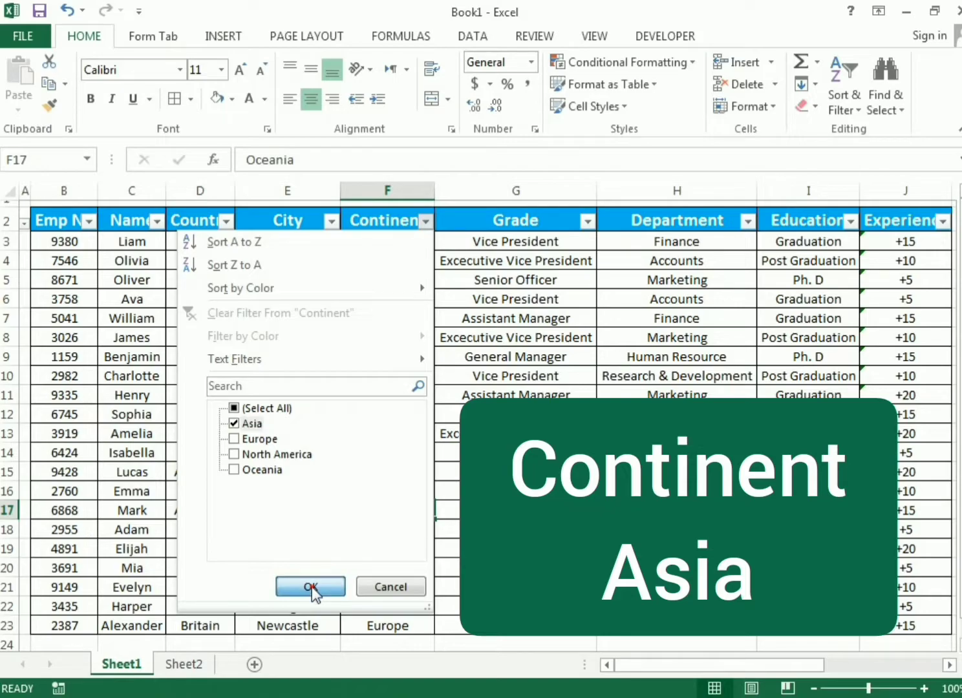
{"action": "left_click_drag", "start_coordinate": [406, 243], "coordinate": [405, 323]}
{"action": "left_click_drag", "start_coordinate": [199, 245], "coordinate": [197, 331]}
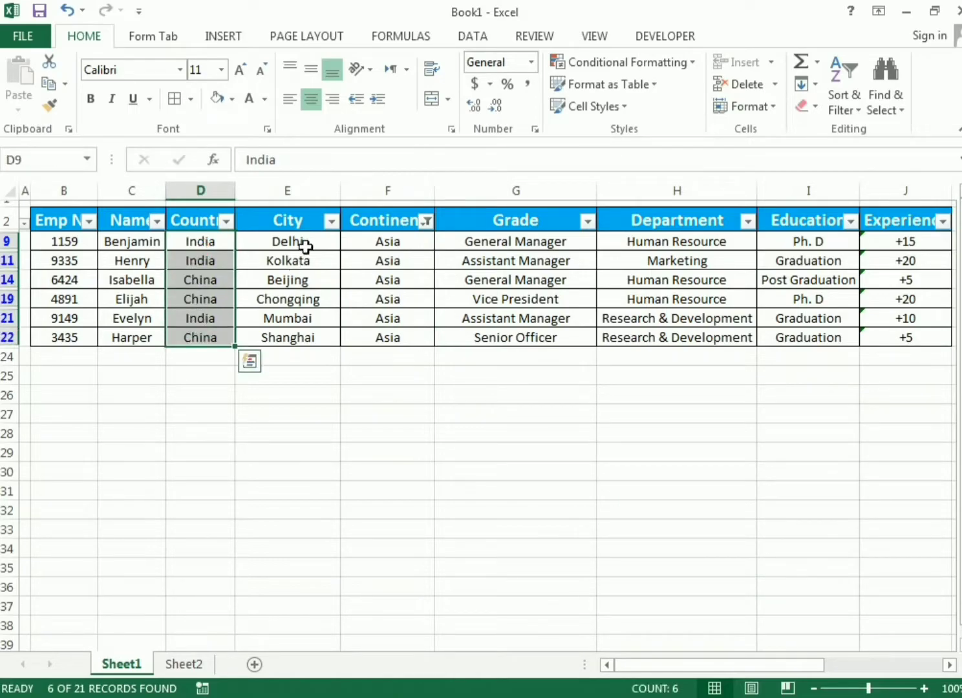
{"action": "left_click_drag", "start_coordinate": [307, 243], "coordinate": [294, 344]}
{"action": "left_click_drag", "start_coordinate": [546, 241], "coordinate": [541, 326]}
Add Europe to the Continent filter alongside Asia, and highlight the filtered Grade and Continent cells for review
{"action": "left_click", "coordinate": [427, 223]}
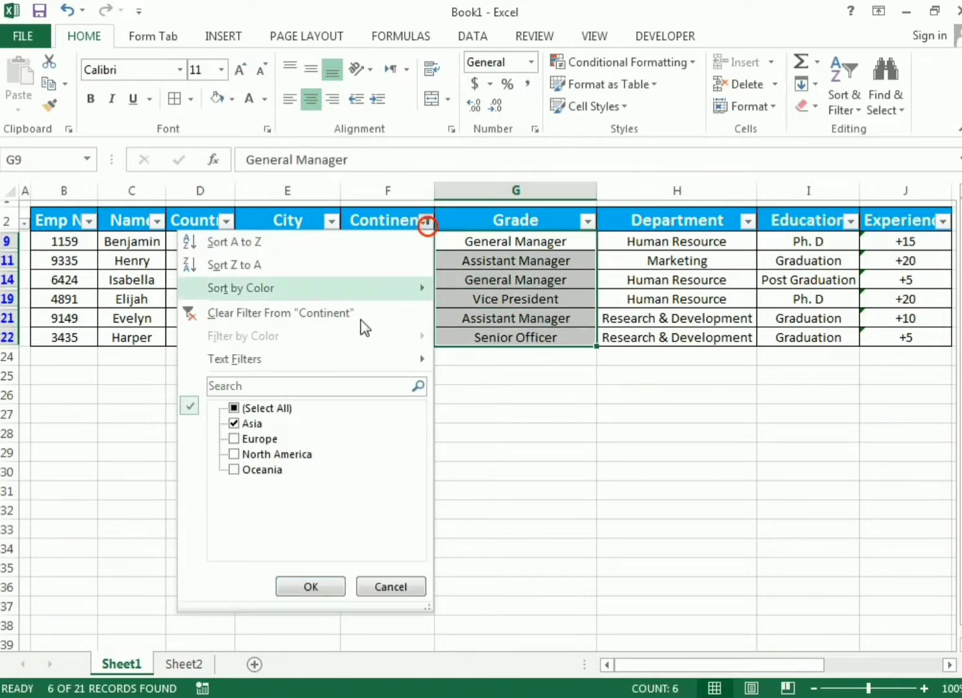
{"action": "left_click", "coordinate": [233, 439]}
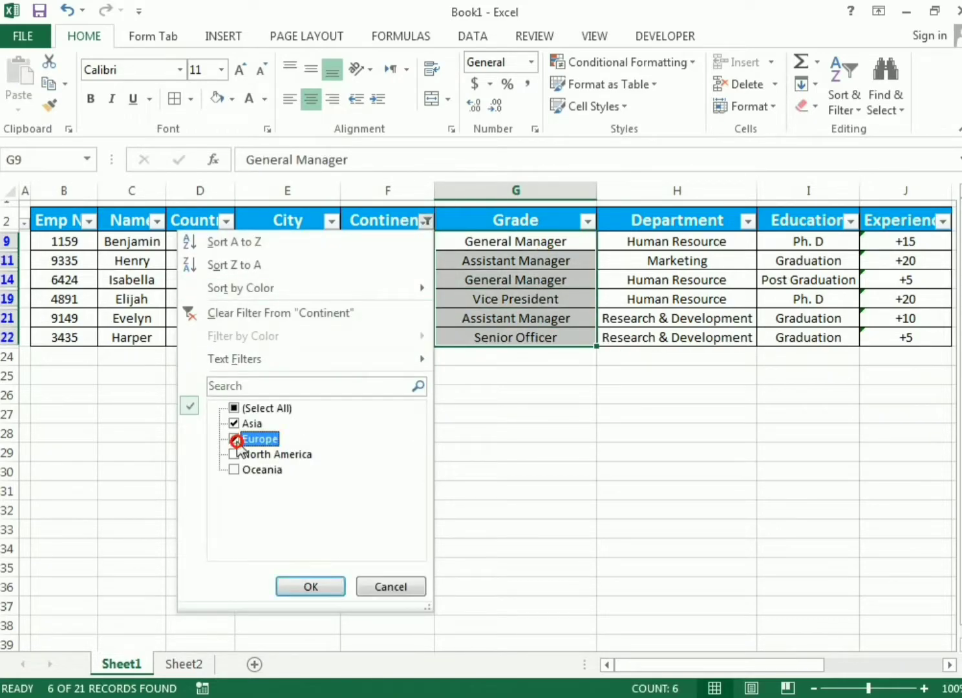
{"action": "left_click", "coordinate": [302, 585]}
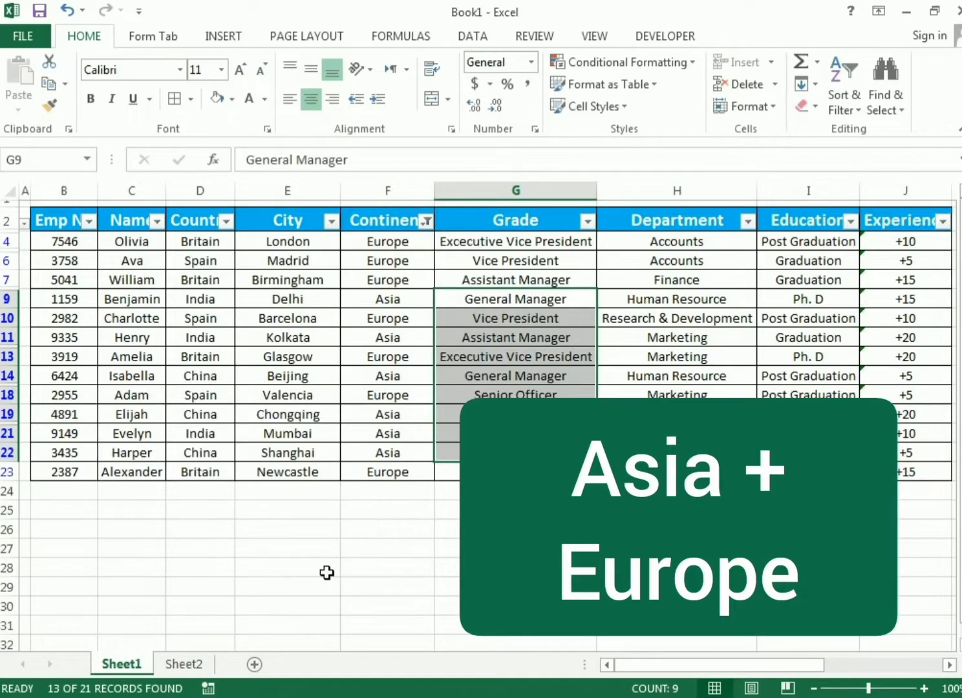
{"action": "left_click", "coordinate": [438, 563]}
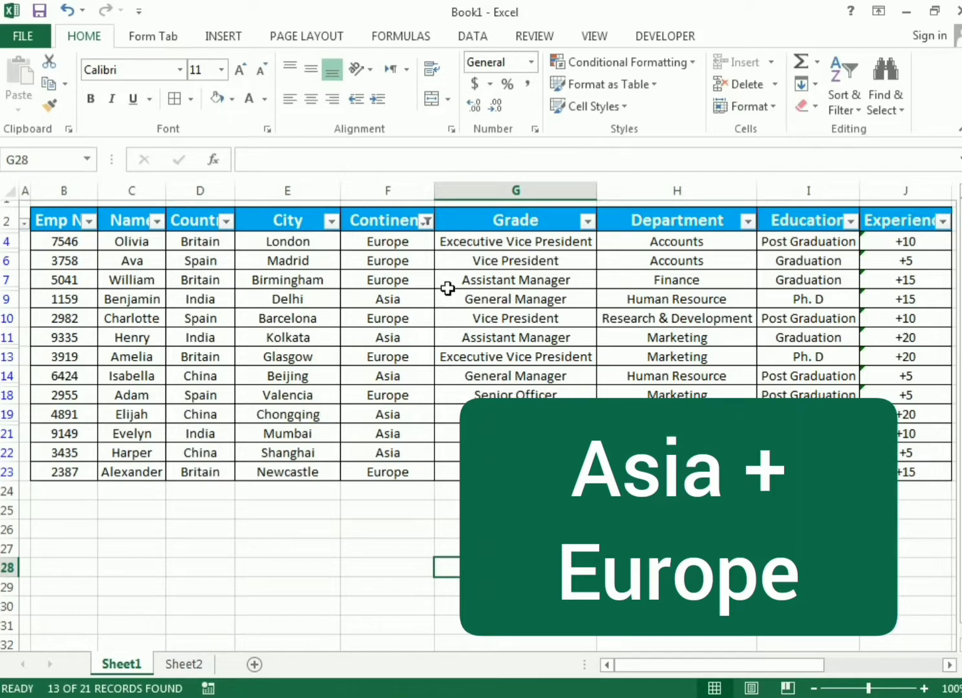
{"action": "left_click_drag", "start_coordinate": [503, 247], "coordinate": [502, 452]}
{"action": "left_click_drag", "start_coordinate": [373, 240], "coordinate": [380, 473]}
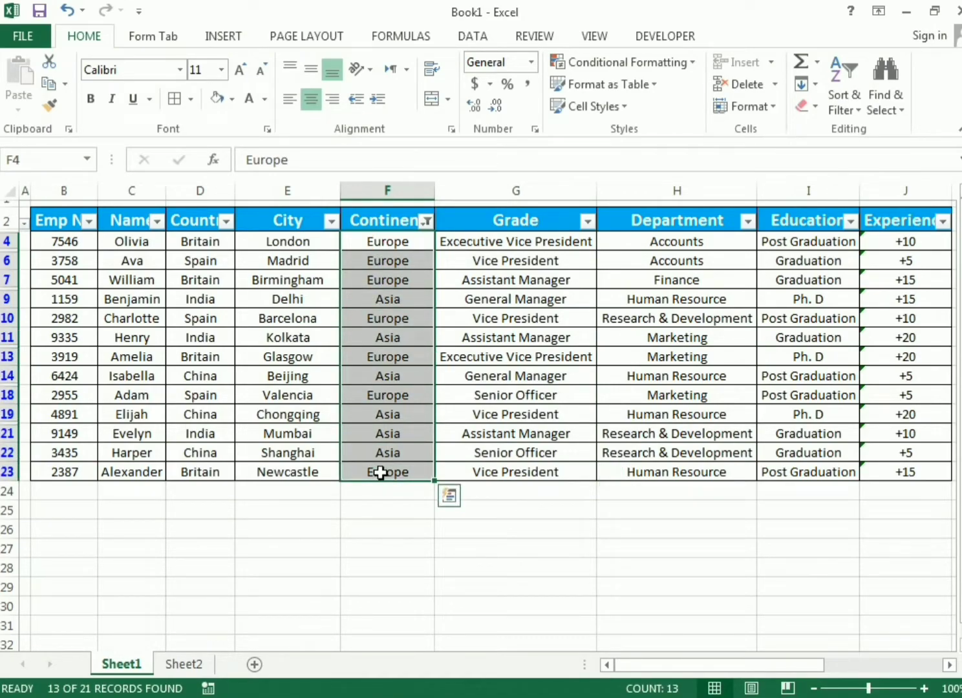
Narrow the Asia and Europe records to Vice President with a filter on the Grade column, and highlight the filtered Grade cells
{"action": "left_click", "coordinate": [586, 221]}
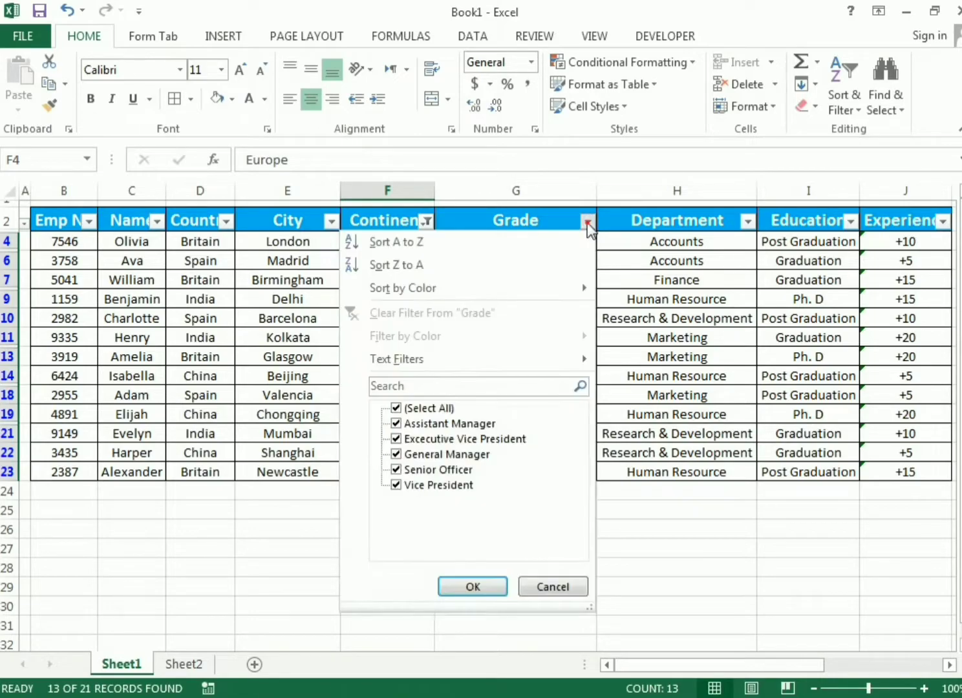
{"action": "left_click", "coordinate": [438, 408]}
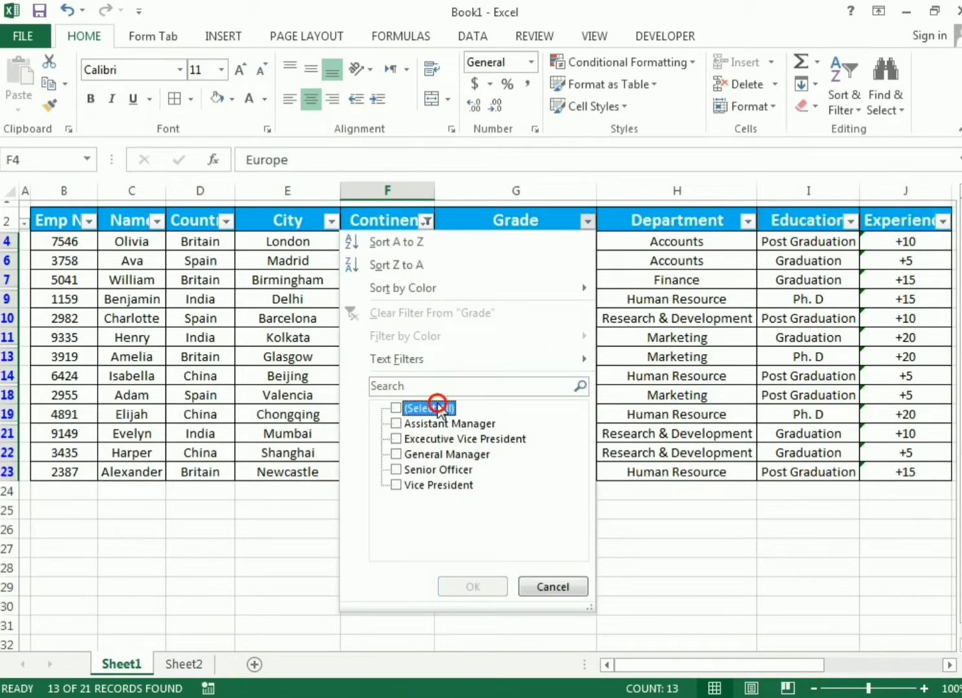
{"action": "left_click", "coordinate": [405, 486]}
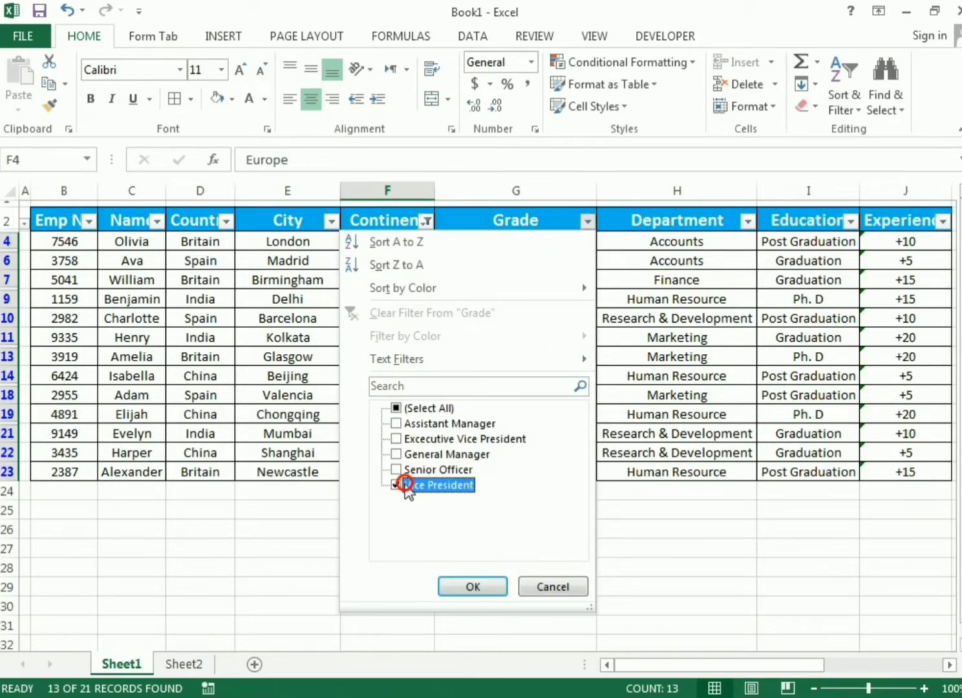
{"action": "left_click", "coordinate": [472, 589]}
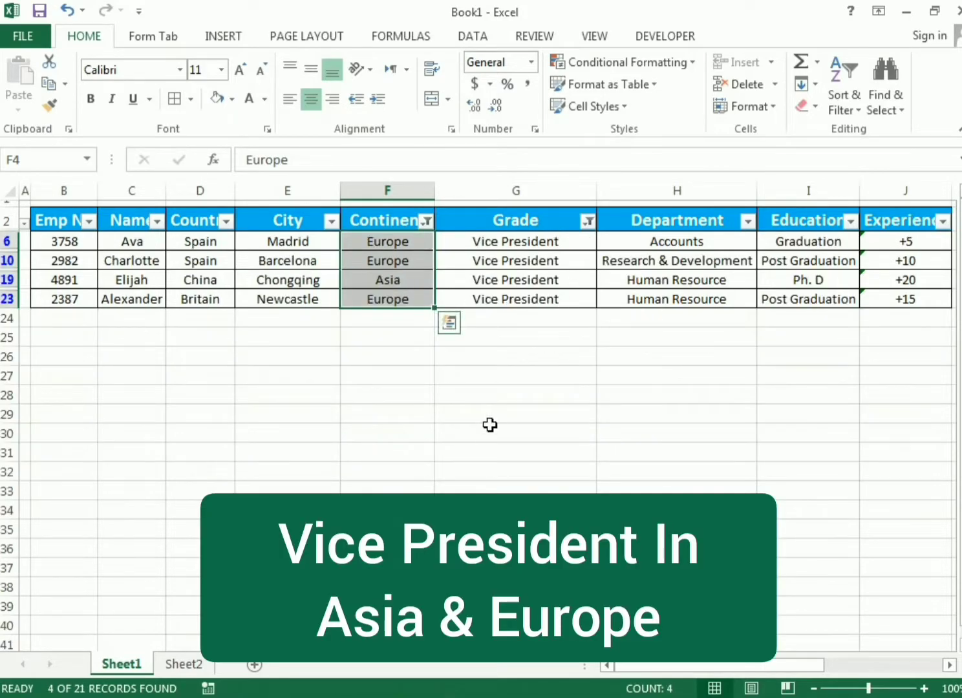
{"action": "left_click_drag", "start_coordinate": [489, 430], "coordinate": [489, 417]}
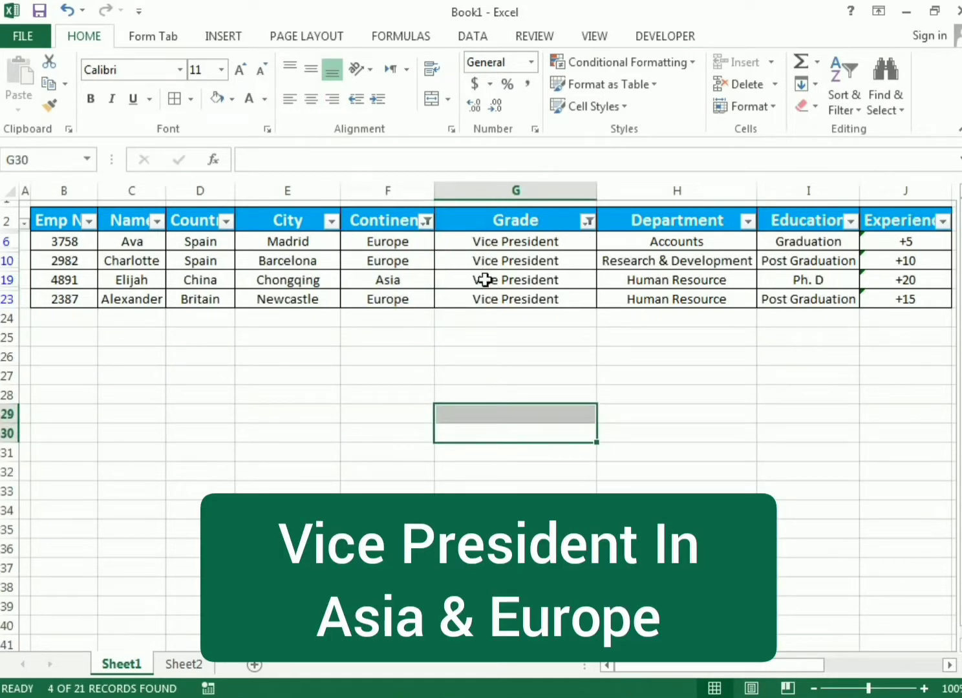
{"action": "left_click_drag", "start_coordinate": [475, 243], "coordinate": [477, 291]}
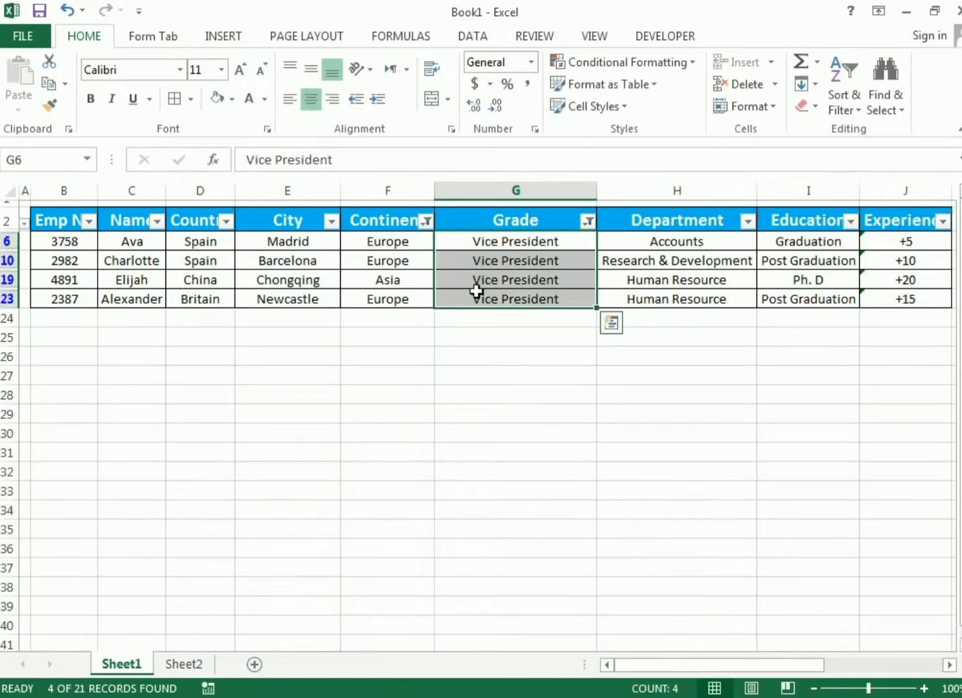
Restore the full employee table by reselecting every value in the Continent and Grade filters
{"action": "left_click", "coordinate": [427, 224]}
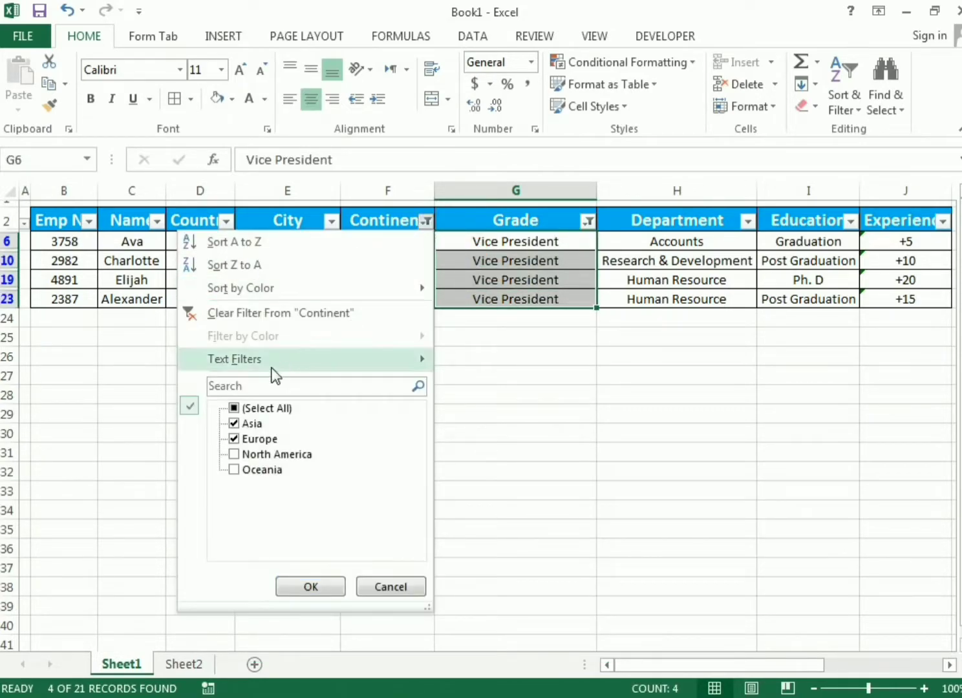
{"action": "left_click", "coordinate": [237, 409]}
{"action": "left_click", "coordinate": [298, 582]}
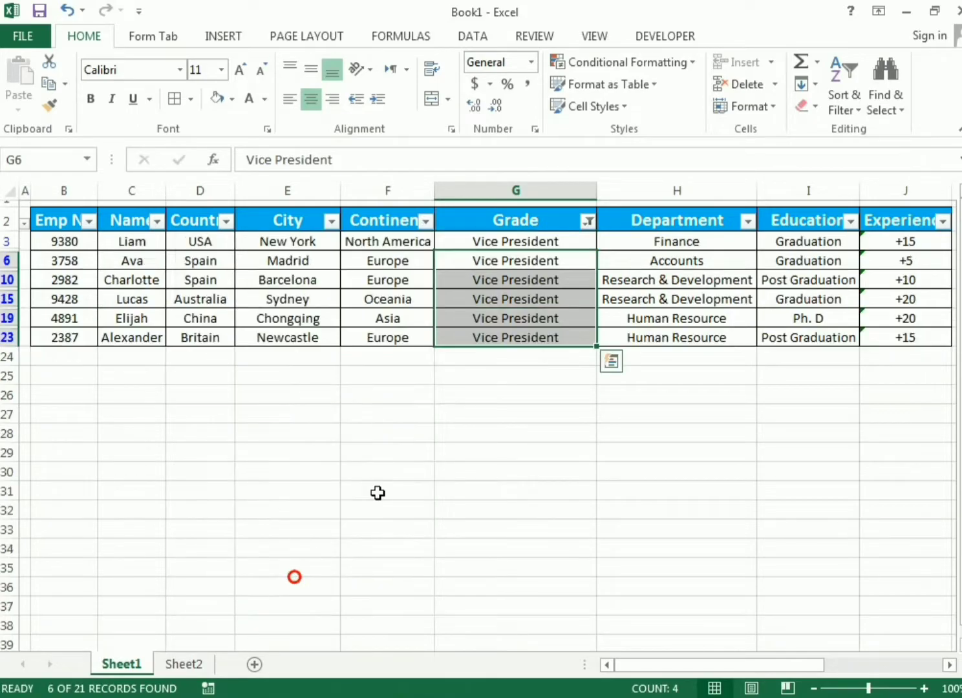
{"action": "left_click", "coordinate": [586, 221]}
{"action": "left_click", "coordinate": [397, 409]}
{"action": "left_click", "coordinate": [472, 586]}
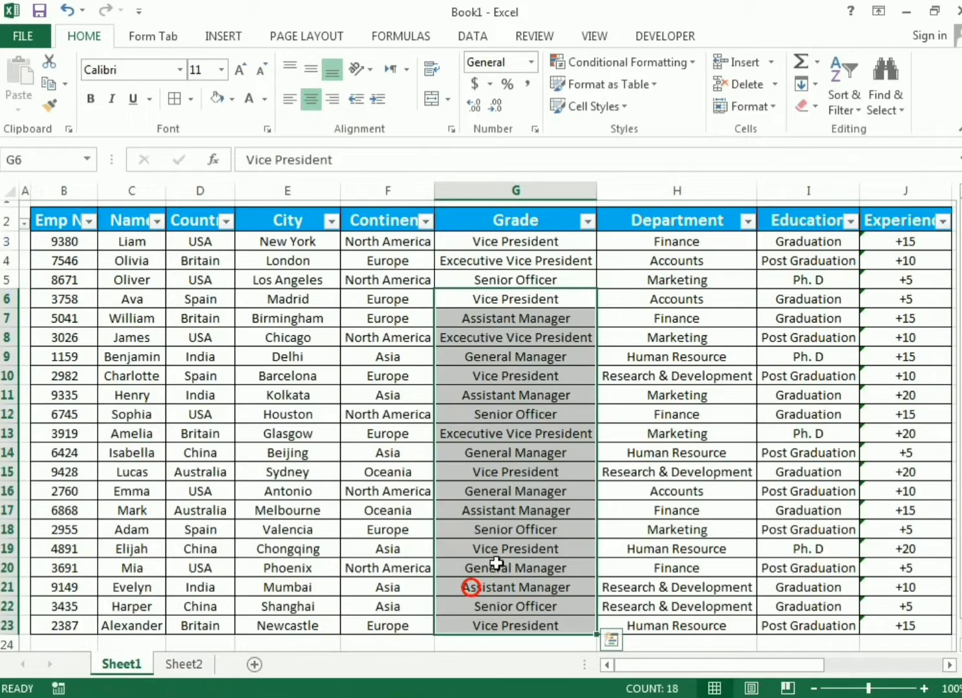
Filter the full table by Grade to show only Vice President records
{"action": "left_click", "coordinate": [600, 511]}
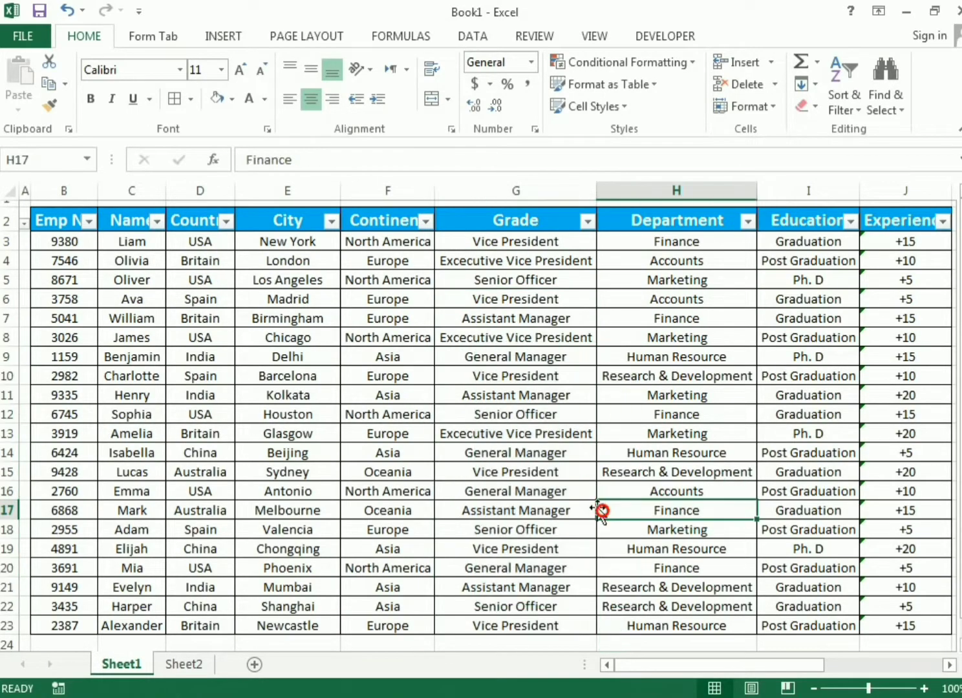
{"action": "left_click", "coordinate": [585, 221]}
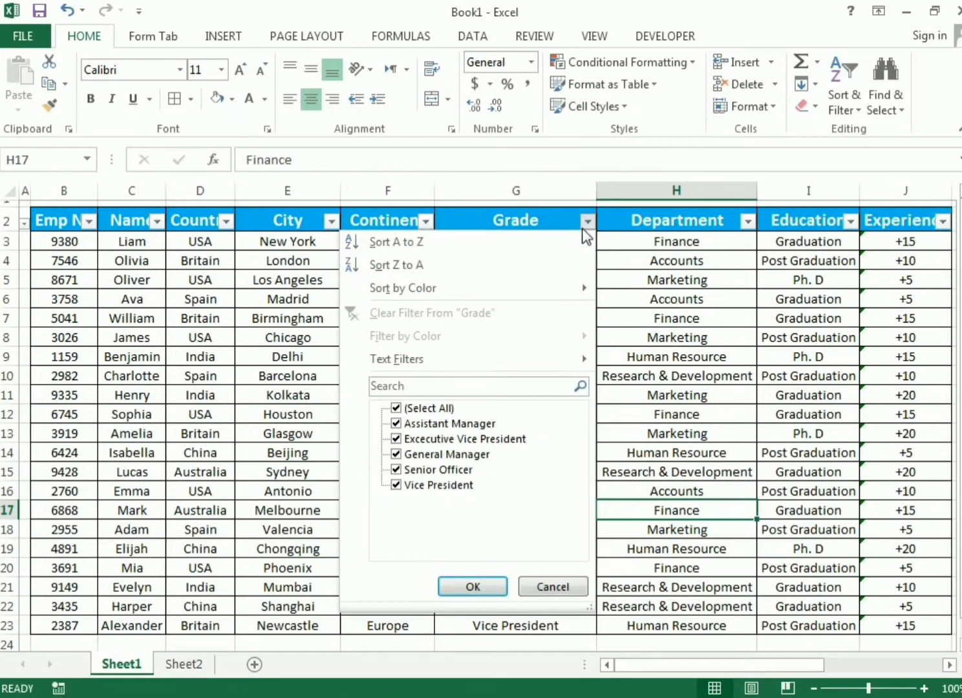
{"action": "left_click", "coordinate": [436, 411]}
{"action": "left_click", "coordinate": [397, 487]}
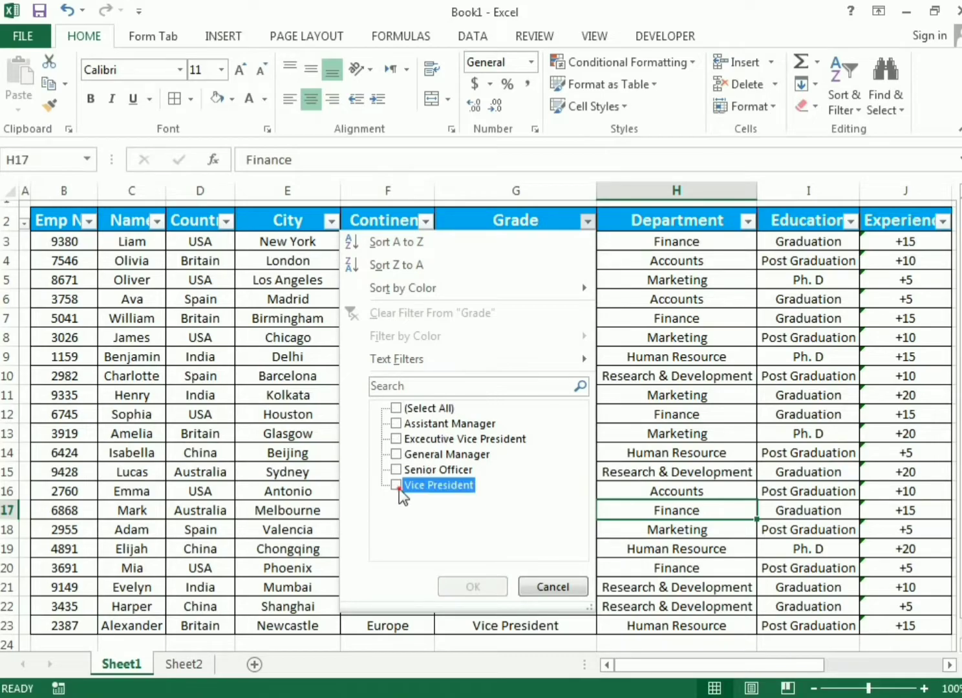
{"action": "left_click", "coordinate": [481, 591]}
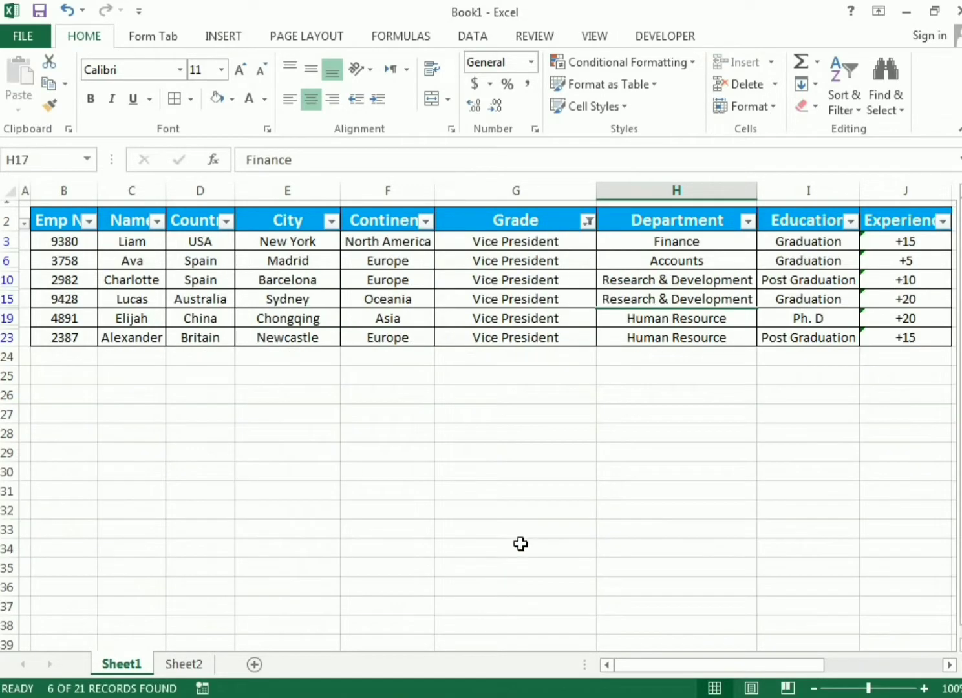
Highlight the Grade, Name and Continent cells of the filtered Vice President records in turn for review
{"action": "left_click_drag", "start_coordinate": [520, 544], "coordinate": [522, 538]}
{"action": "left_click_drag", "start_coordinate": [477, 243], "coordinate": [482, 337]}
{"action": "left_click_drag", "start_coordinate": [137, 243], "coordinate": [134, 343]}
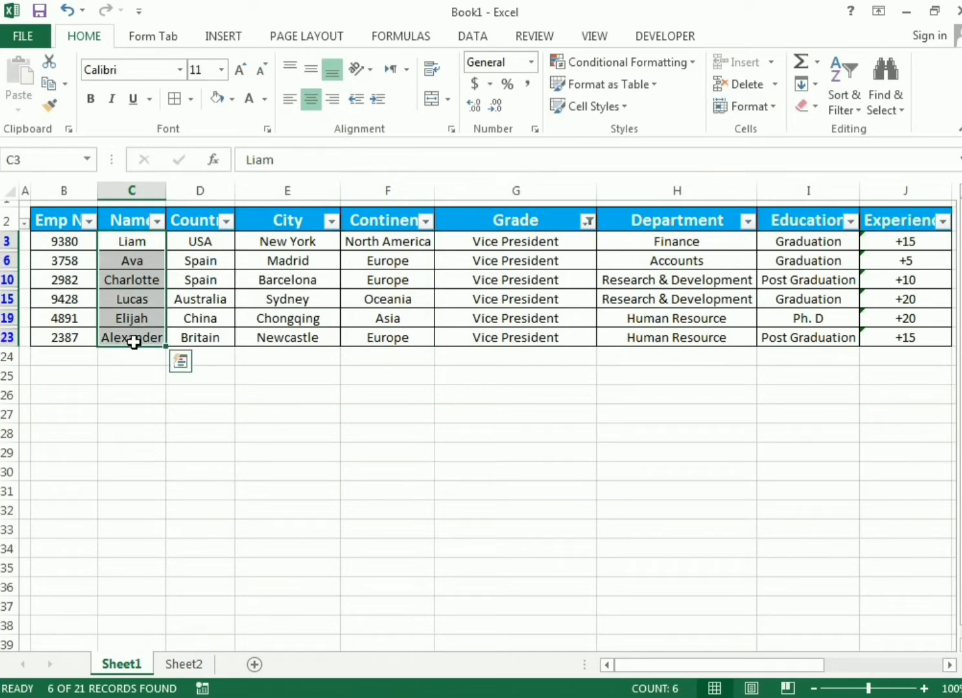
{"action": "left_click_drag", "start_coordinate": [376, 243], "coordinate": [381, 331]}
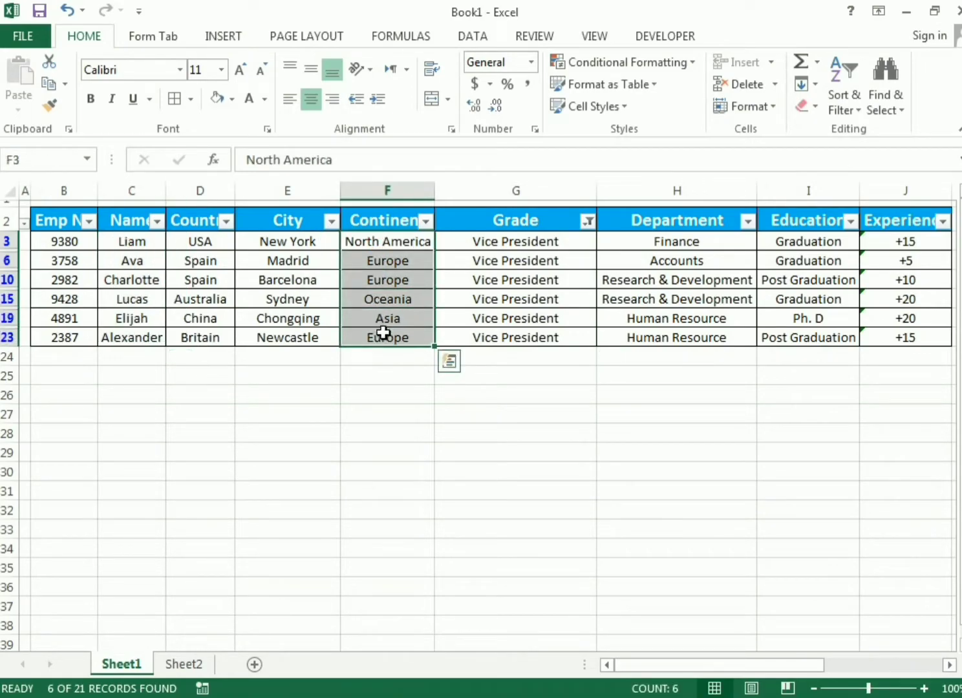
{"action": "left_click", "coordinate": [622, 433]}
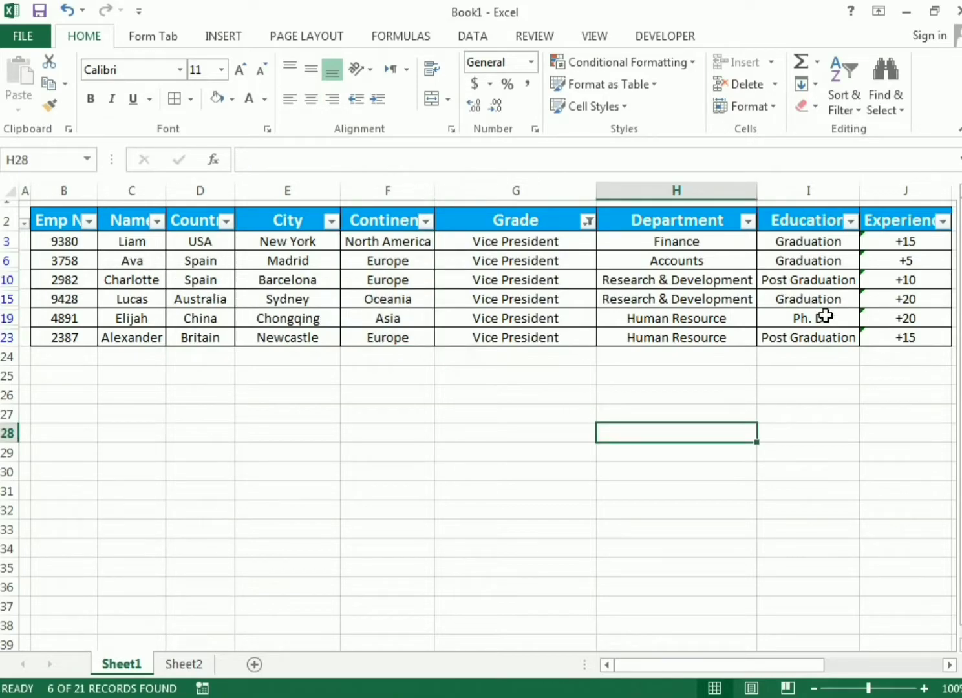
{"action": "left_click", "coordinate": [810, 447]}
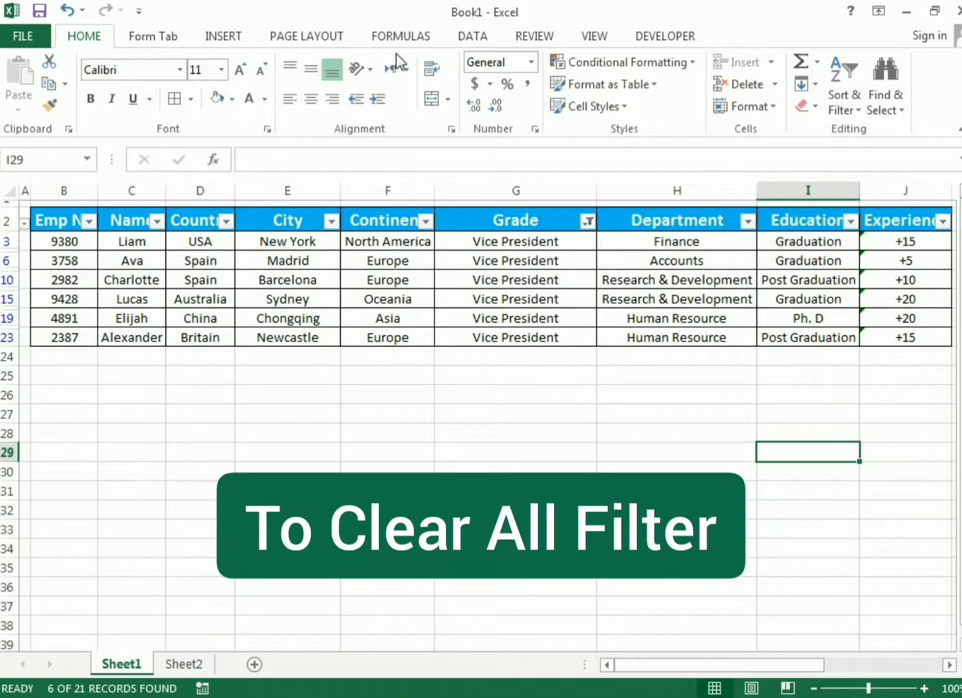
Clear all active filters to restore every record, and turn off filtering so the header filter arrows are removed
{"action": "left_click", "coordinate": [844, 107]}
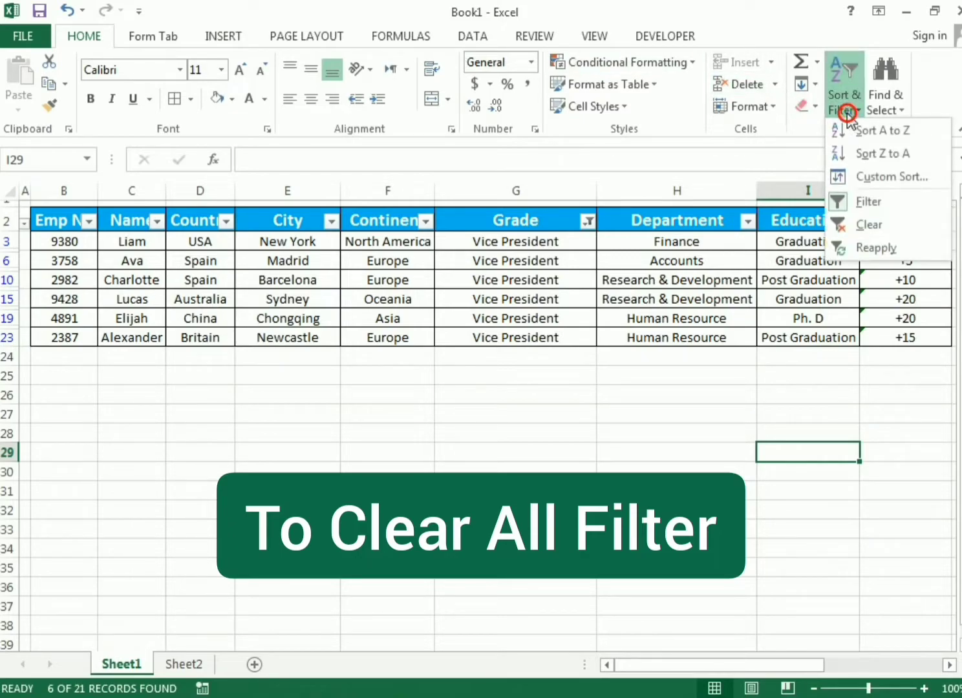
{"action": "left_click", "coordinate": [868, 226]}
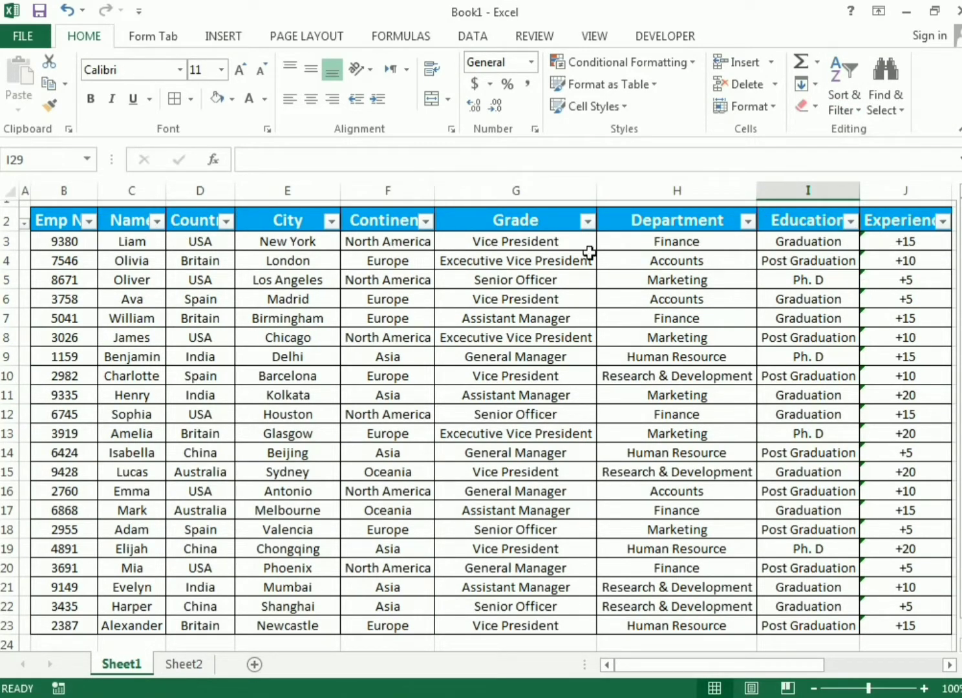
{"action": "left_click", "coordinate": [844, 111]}
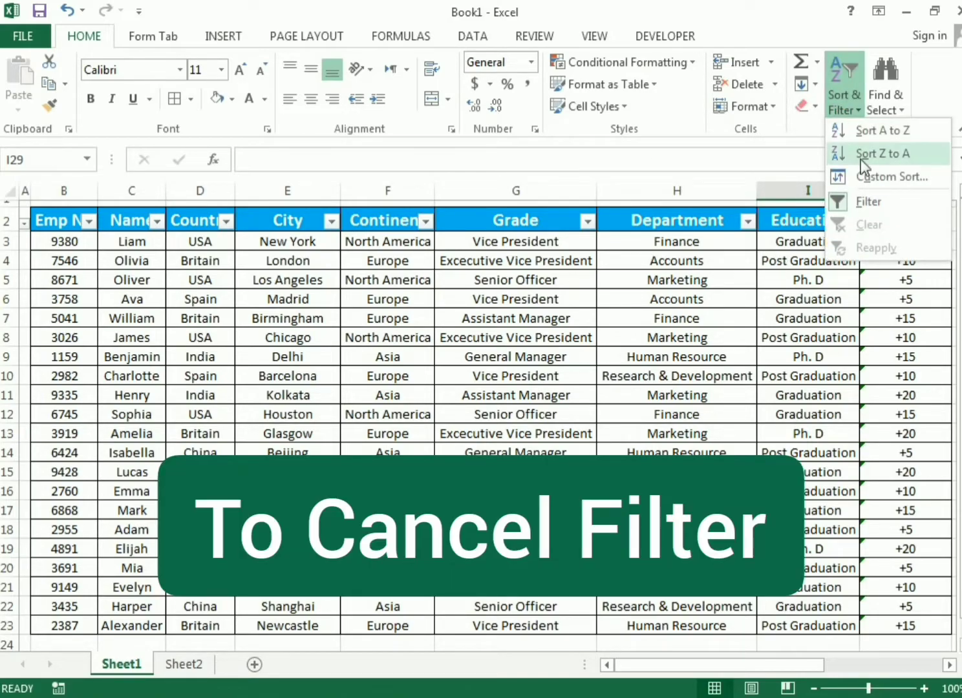
{"action": "left_click", "coordinate": [867, 203]}
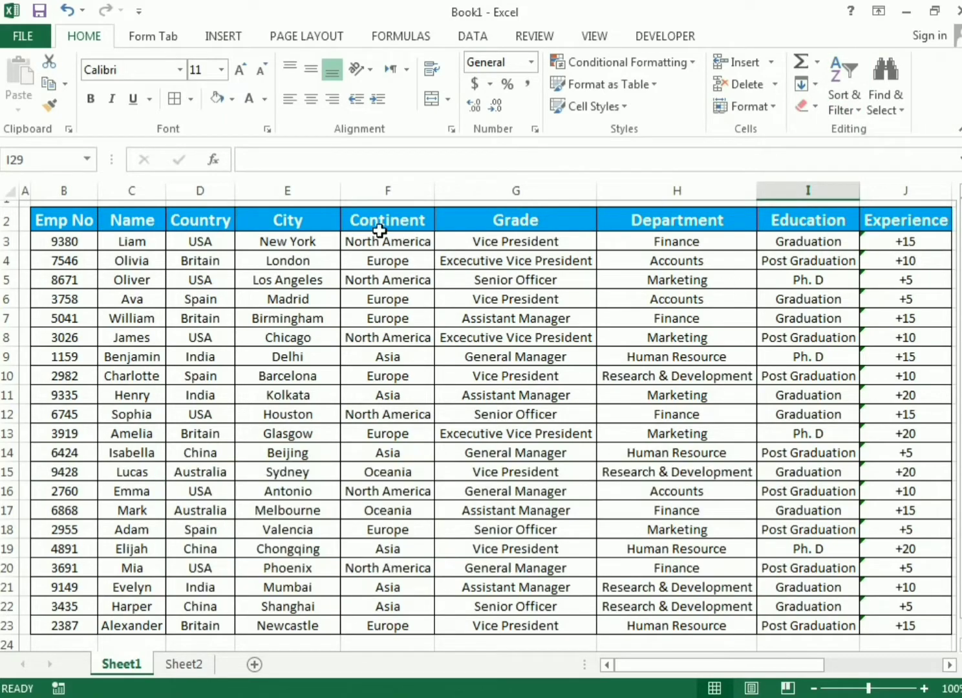
Select the whole header row 2 and turn filtering on for its columns
{"action": "left_click", "coordinate": [3, 219]}
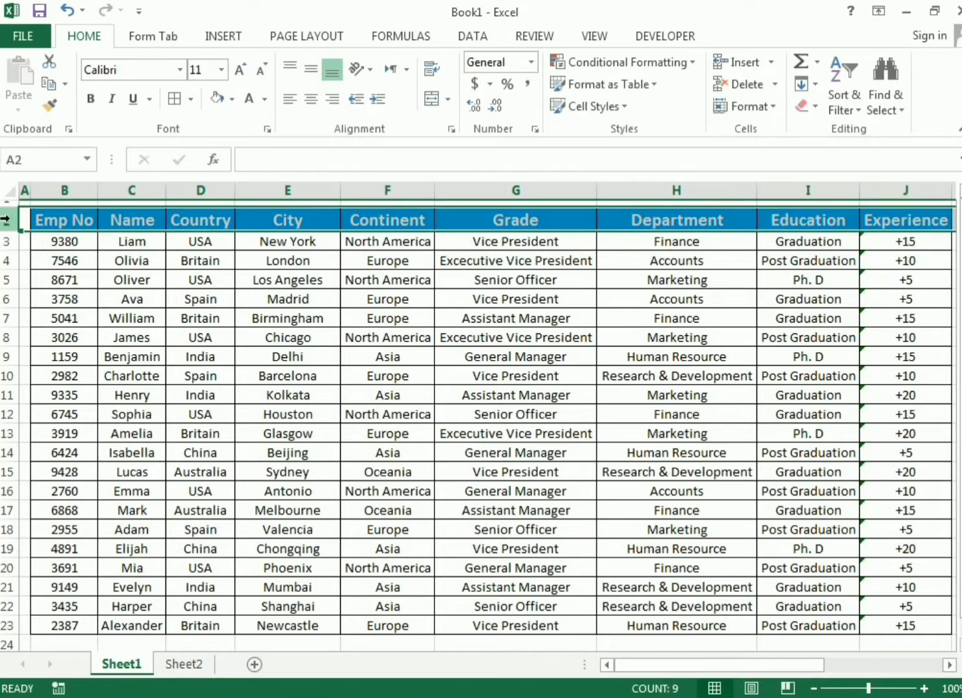
{"action": "left_click", "coordinate": [849, 110]}
{"action": "left_click", "coordinate": [847, 205]}
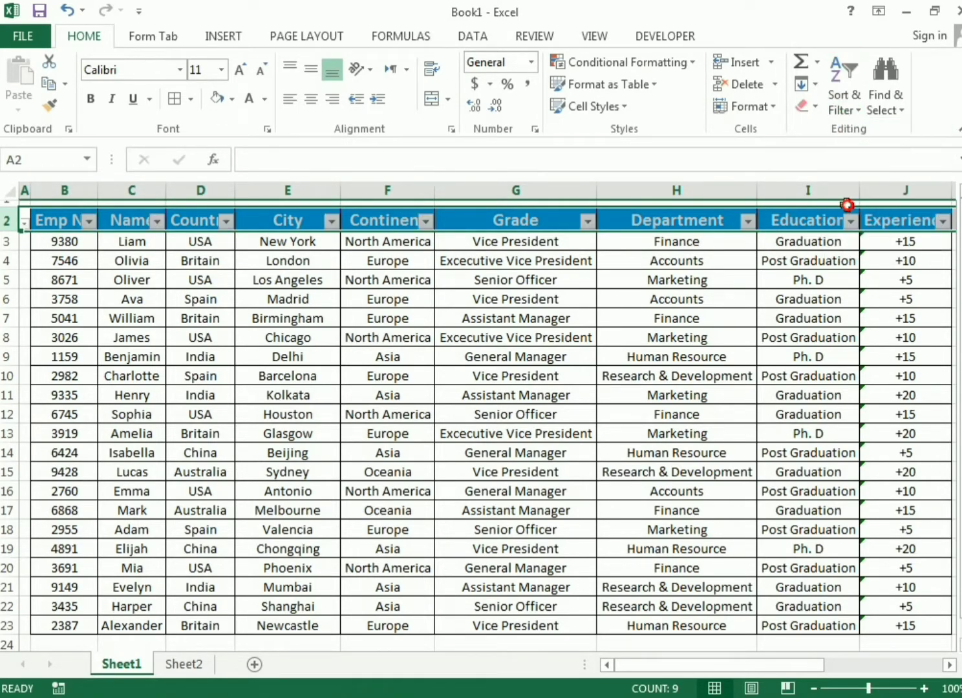
Turn filtering off again for the header row and deselect it by selecting a Department cell
{"action": "left_click", "coordinate": [854, 113]}
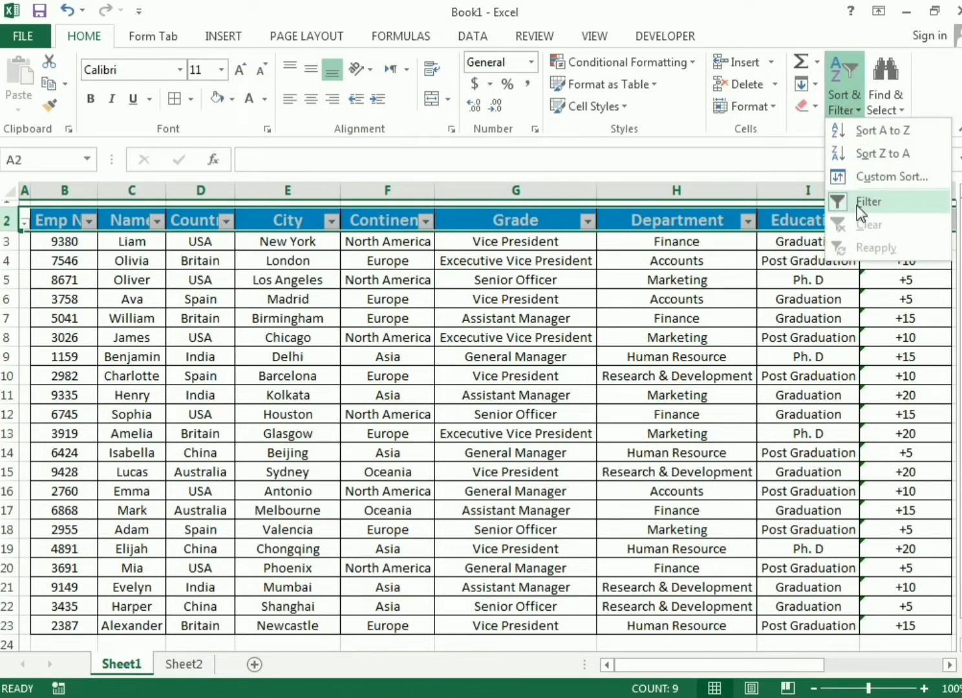
{"action": "left_click", "coordinate": [857, 205]}
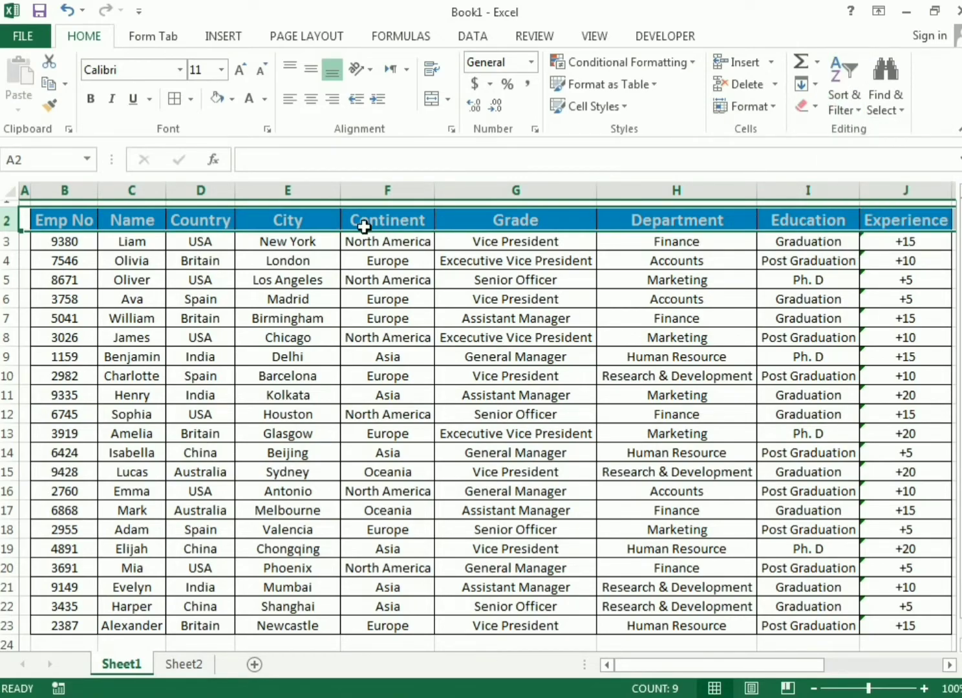
{"action": "left_click", "coordinate": [688, 325]}
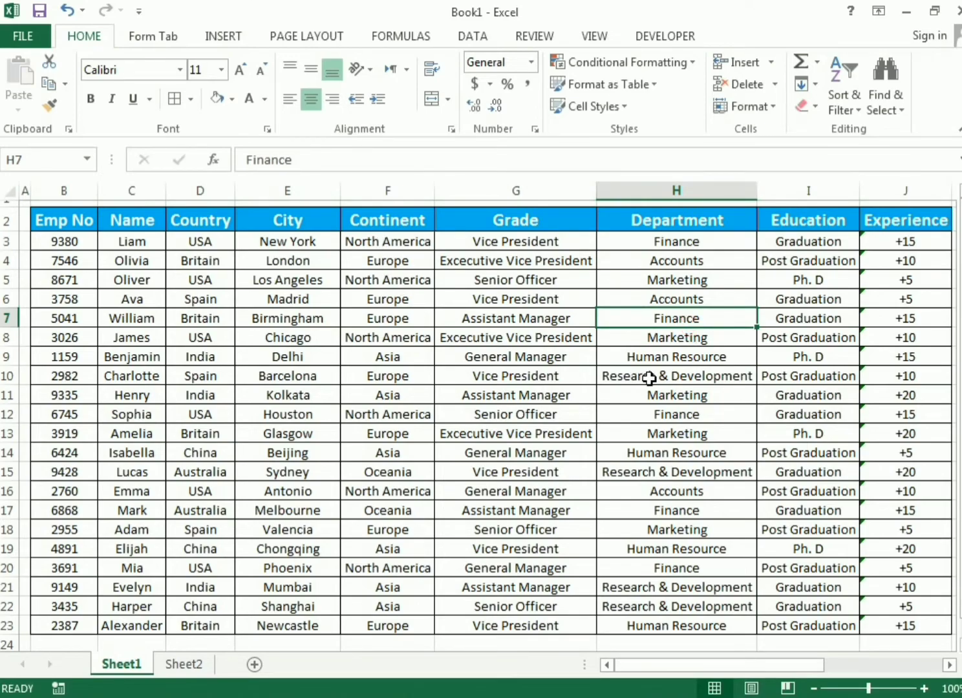